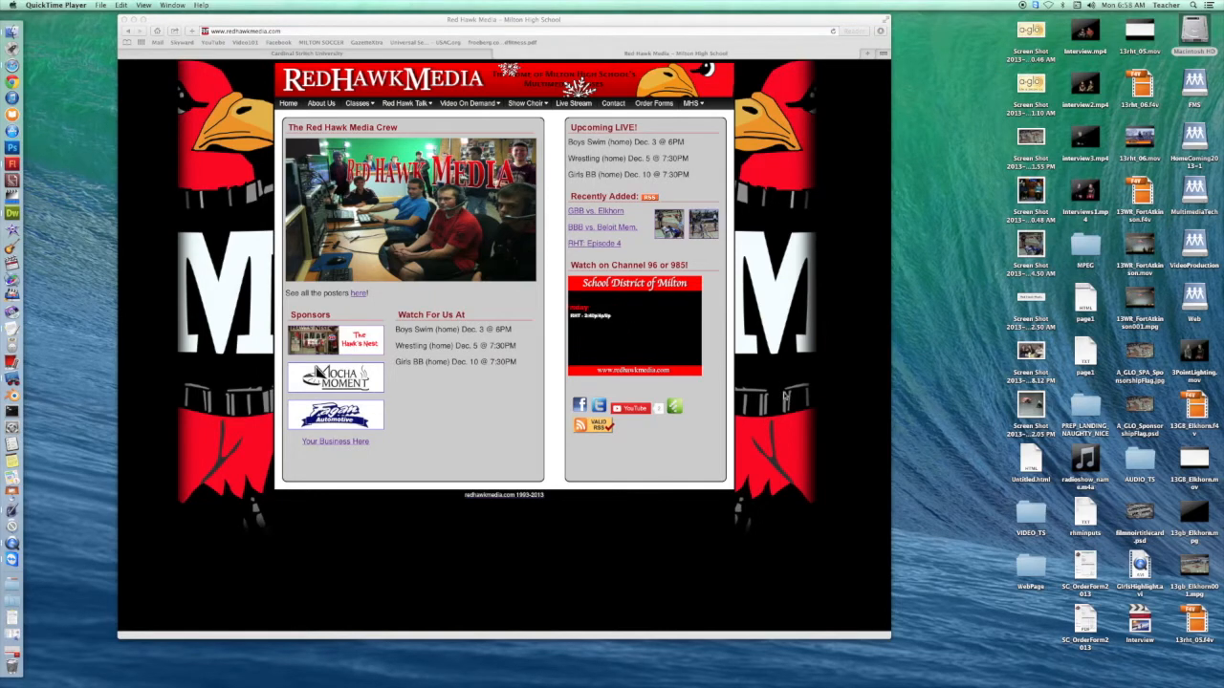
Show the Cardinal Stritch University home page and enlarge the browser window to fill nearly the whole screen.
left_click(333, 55)
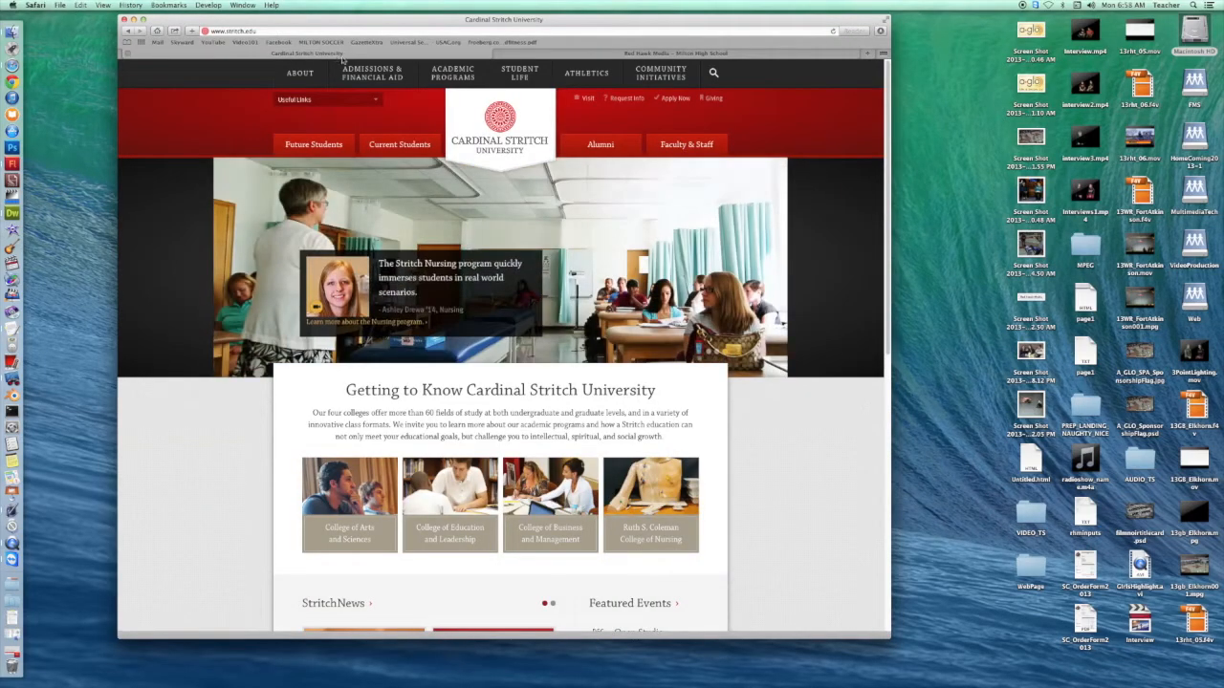
left_click_drag(283, 21, 278, 18)
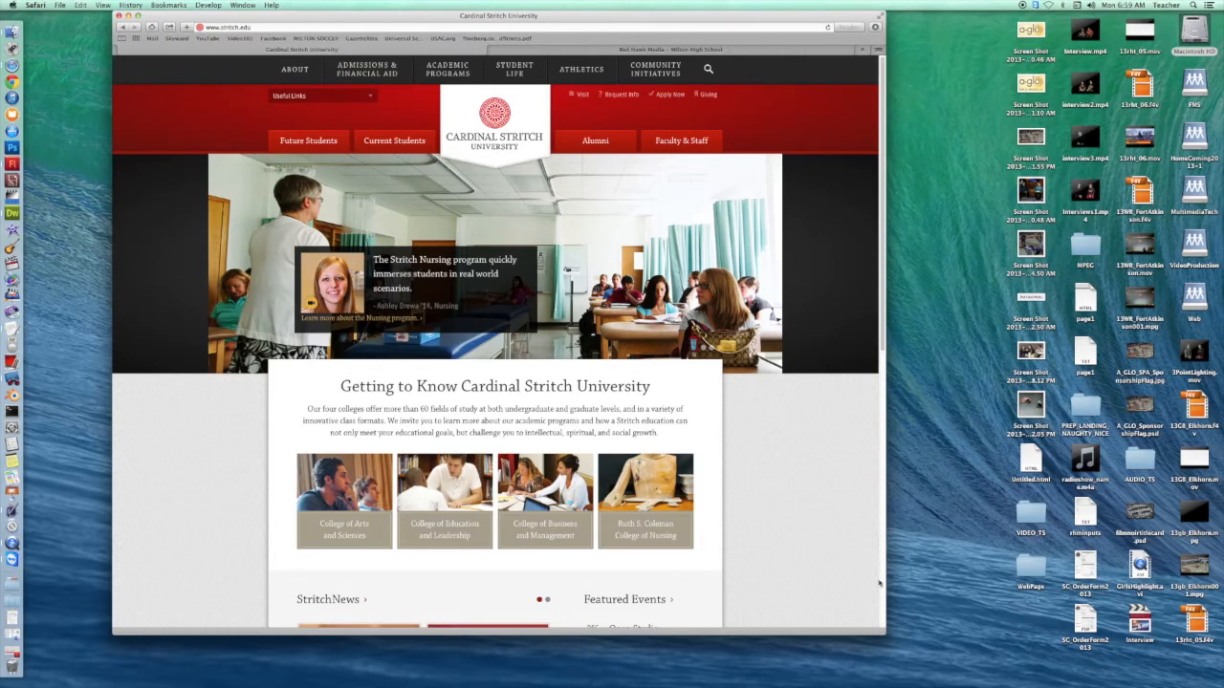
left_click_drag(883, 632, 1218, 685)
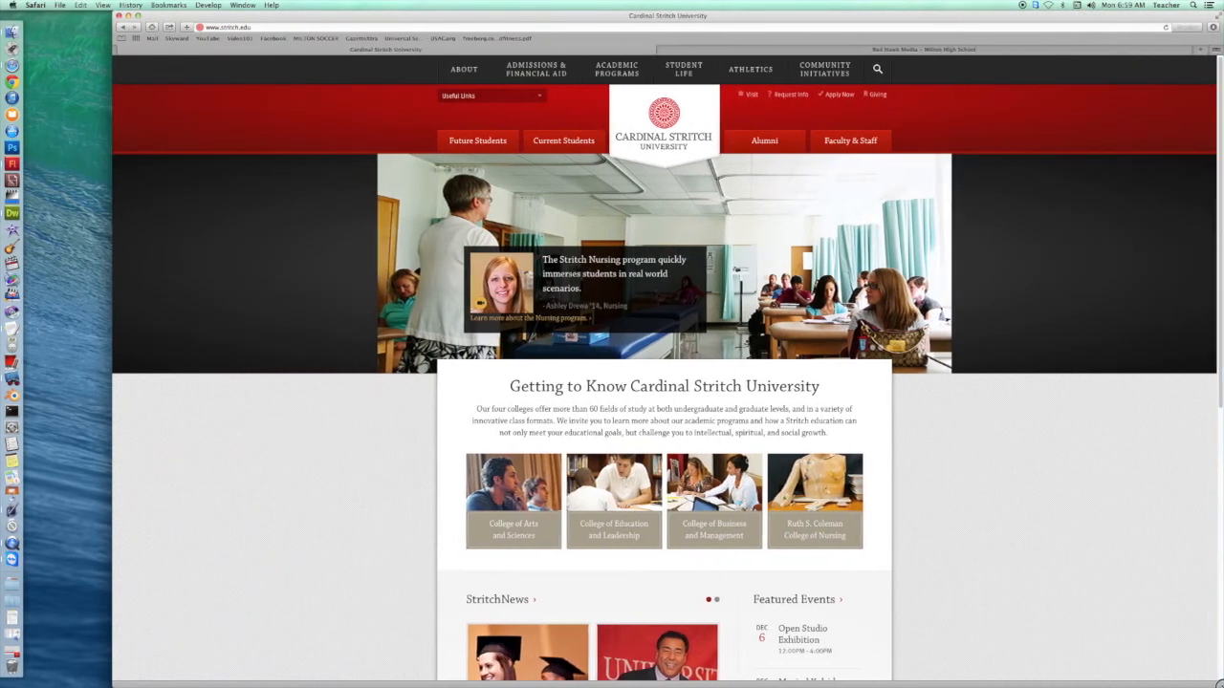
left_click_drag(376, 14, 288, 14)
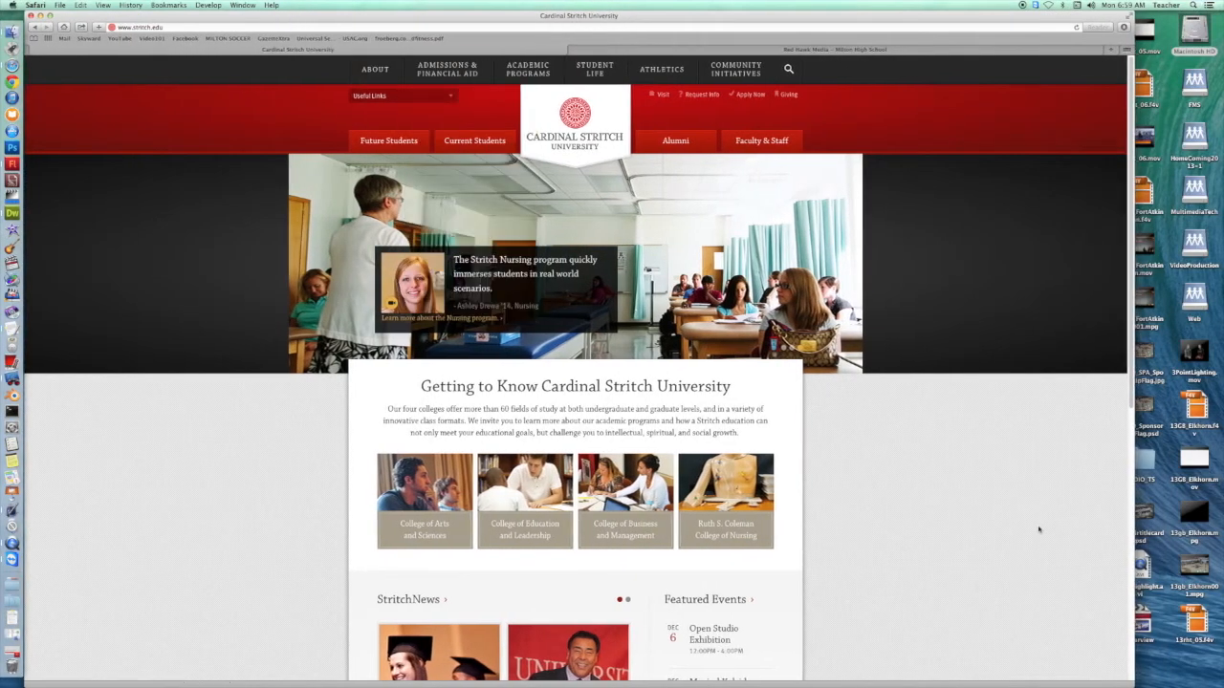
left_click_drag(1133, 682, 1218, 684)
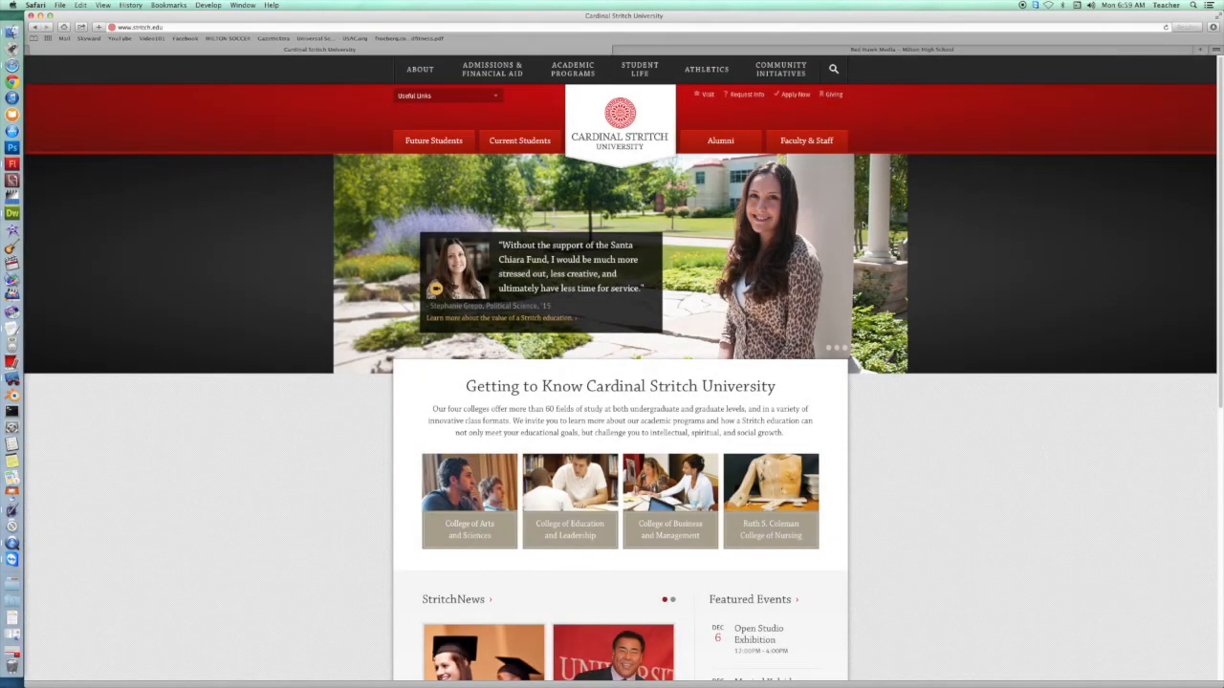
Minimize the browser, switch to Photoshop and move the floating 3D panel and collapsed panel group out of the work area.
left_click(41, 15)
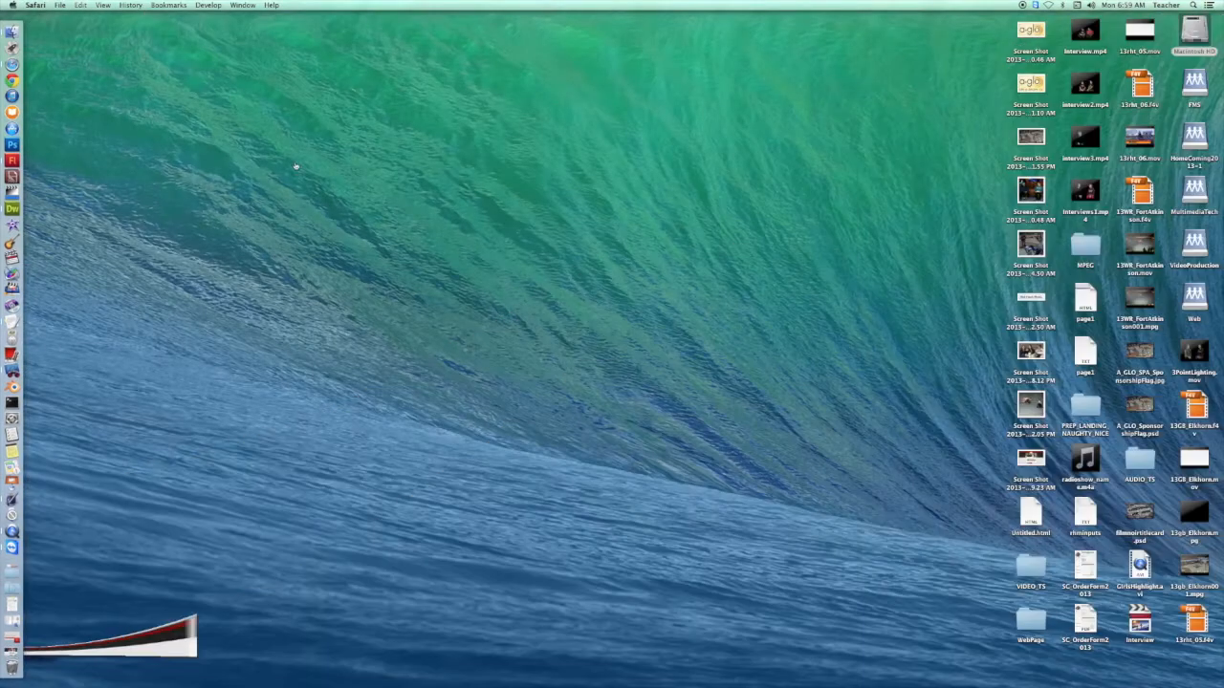
left_click(12, 144)
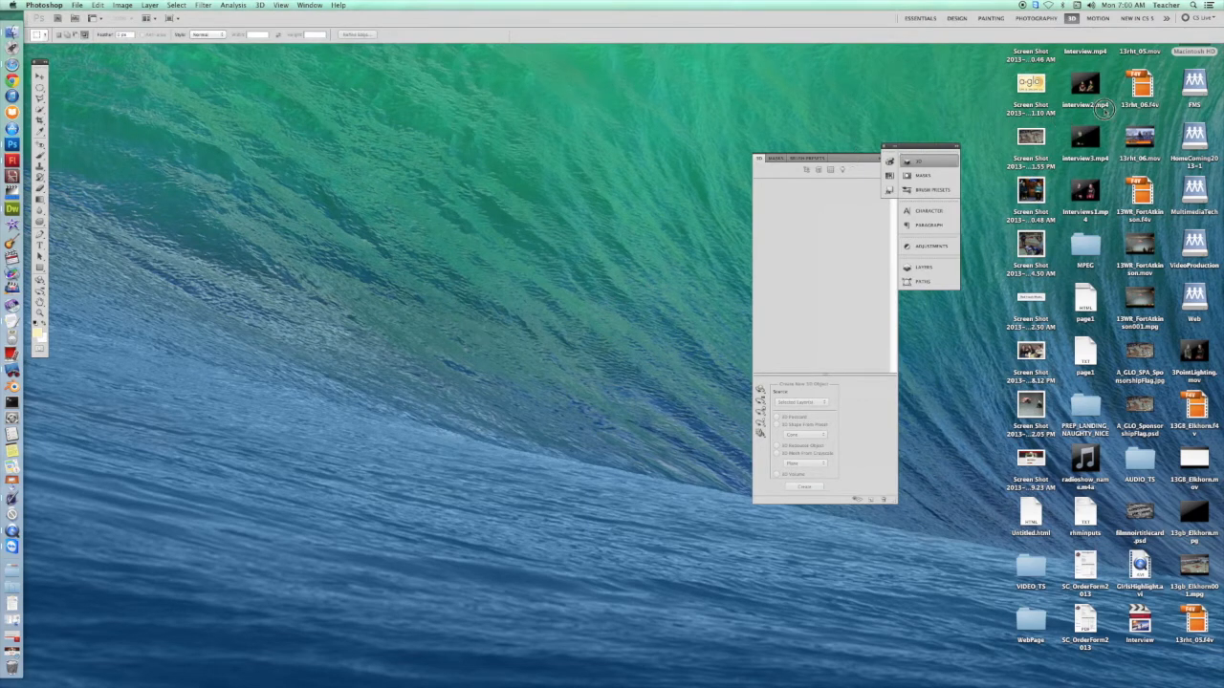
left_click_drag(862, 161, 1079, 124)
left_click_drag(947, 149, 970, 101)
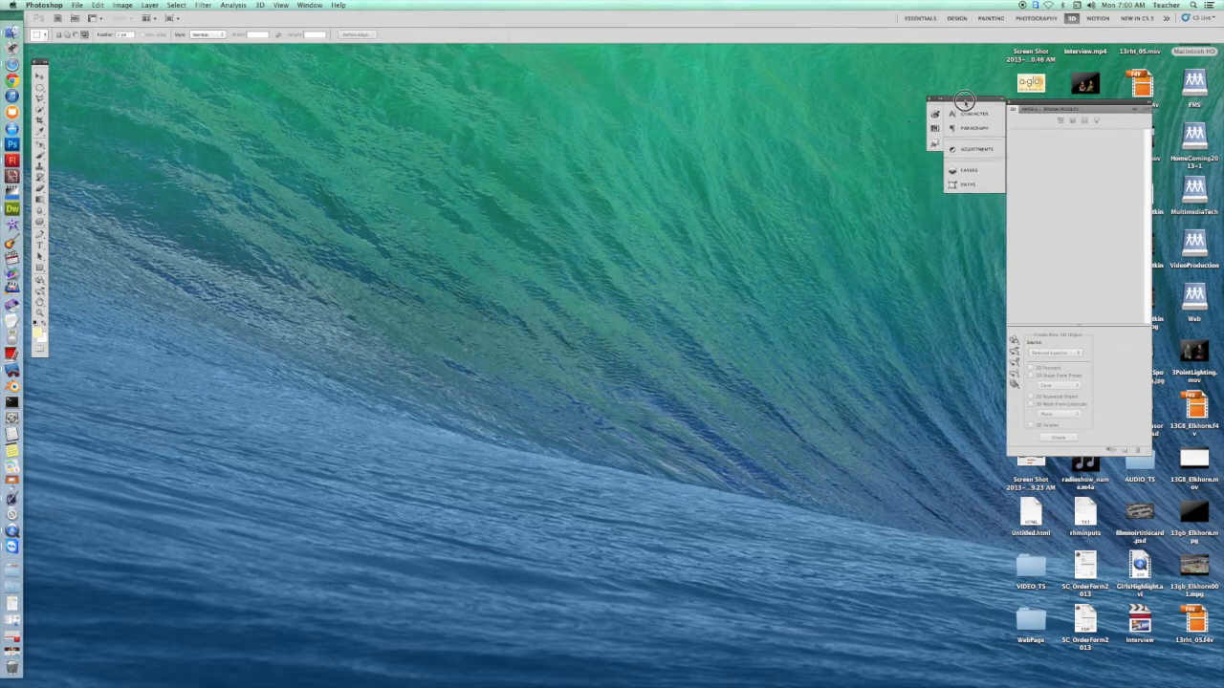
Create a new 1920 by 1080 pixel document and move its window and the collapsed panels clear of each other.
left_click(77, 5)
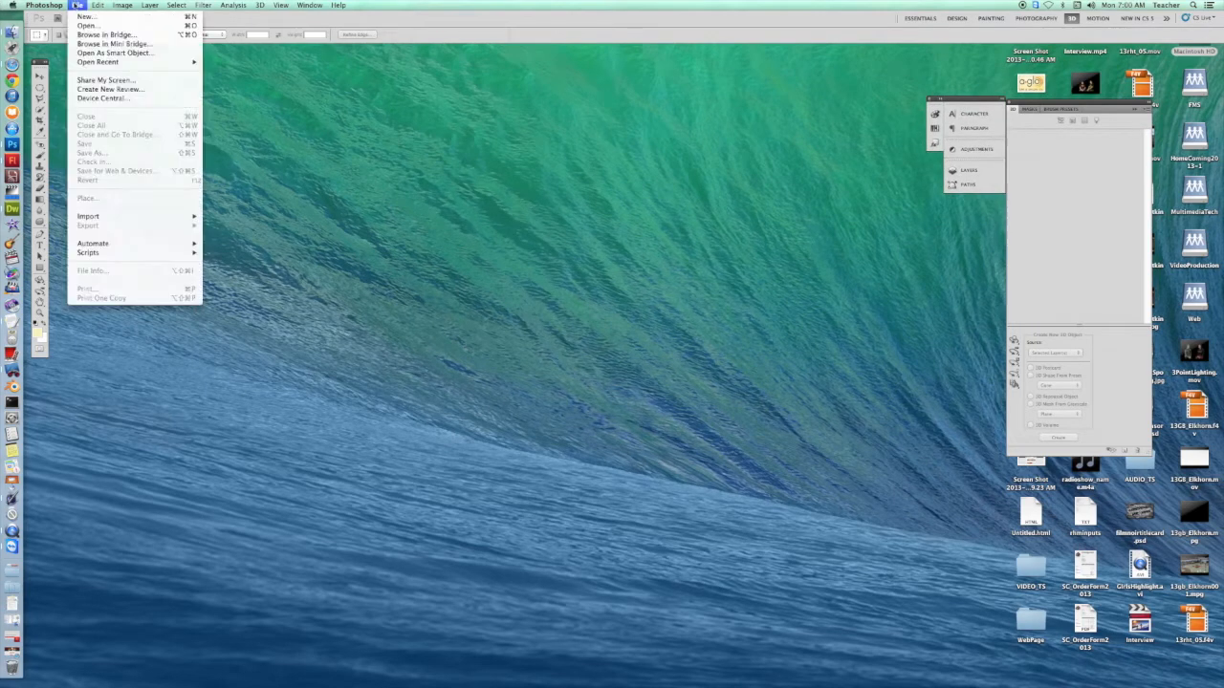
left_click(92, 18)
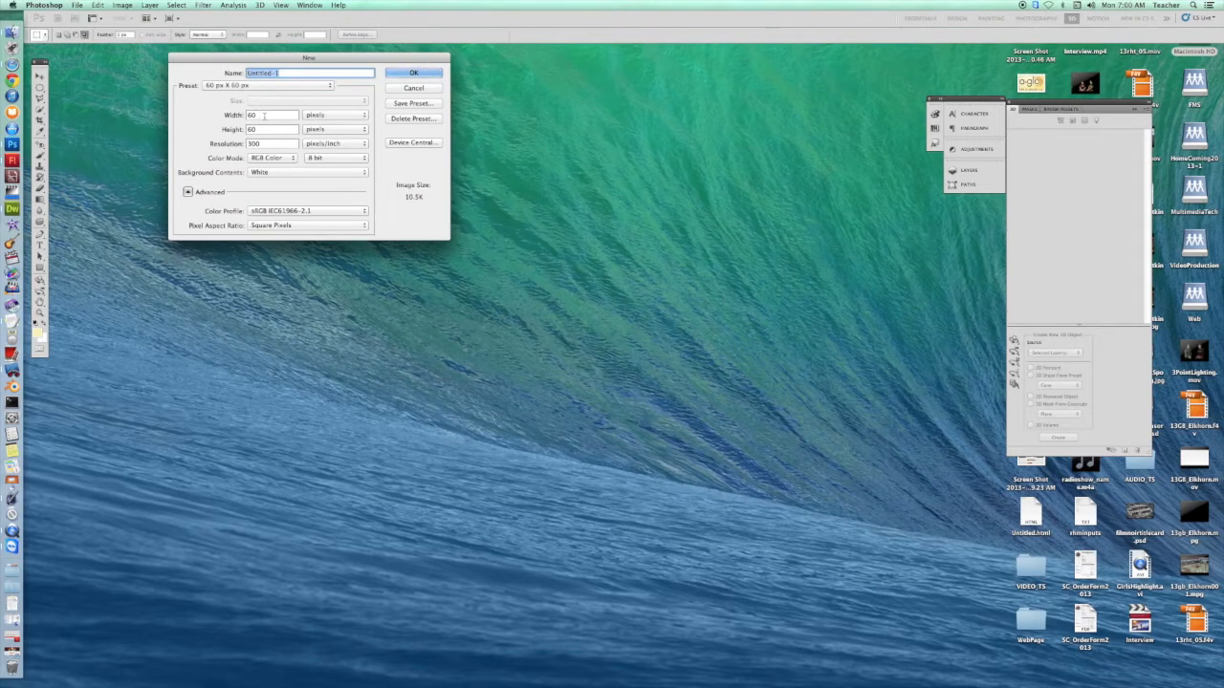
double_click(267, 114)
type("1920")
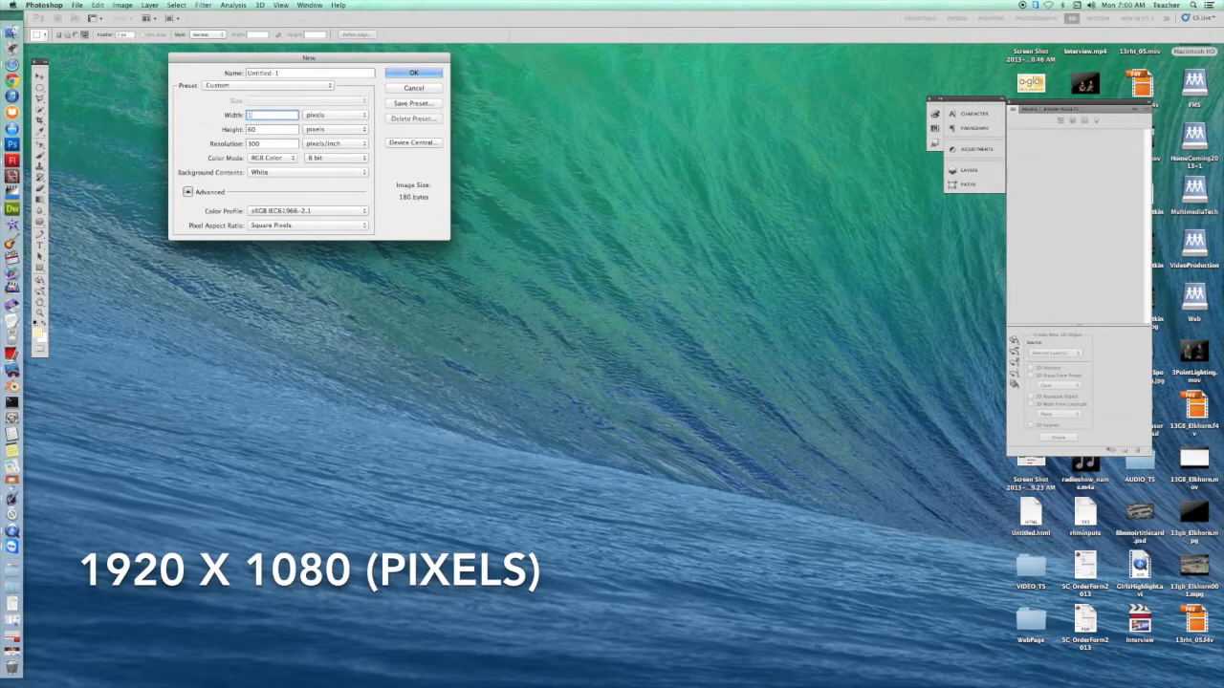
double_click(256, 129)
type("1080")
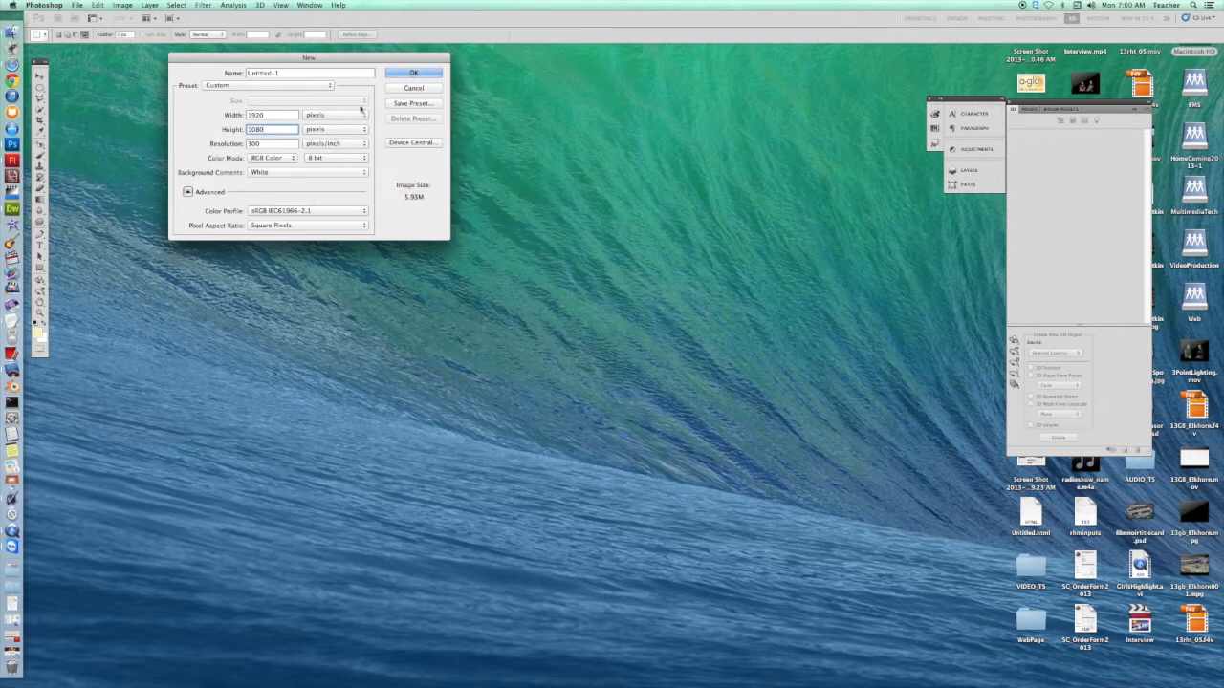
left_click(403, 73)
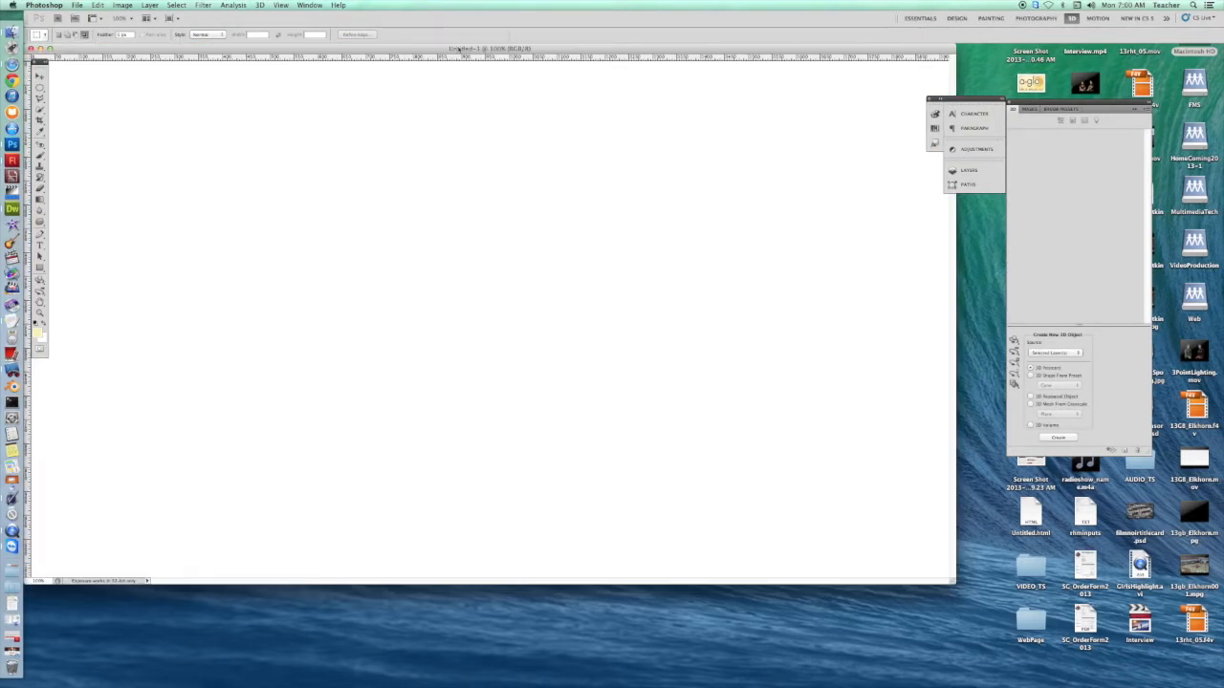
left_click_drag(459, 48, 497, 50)
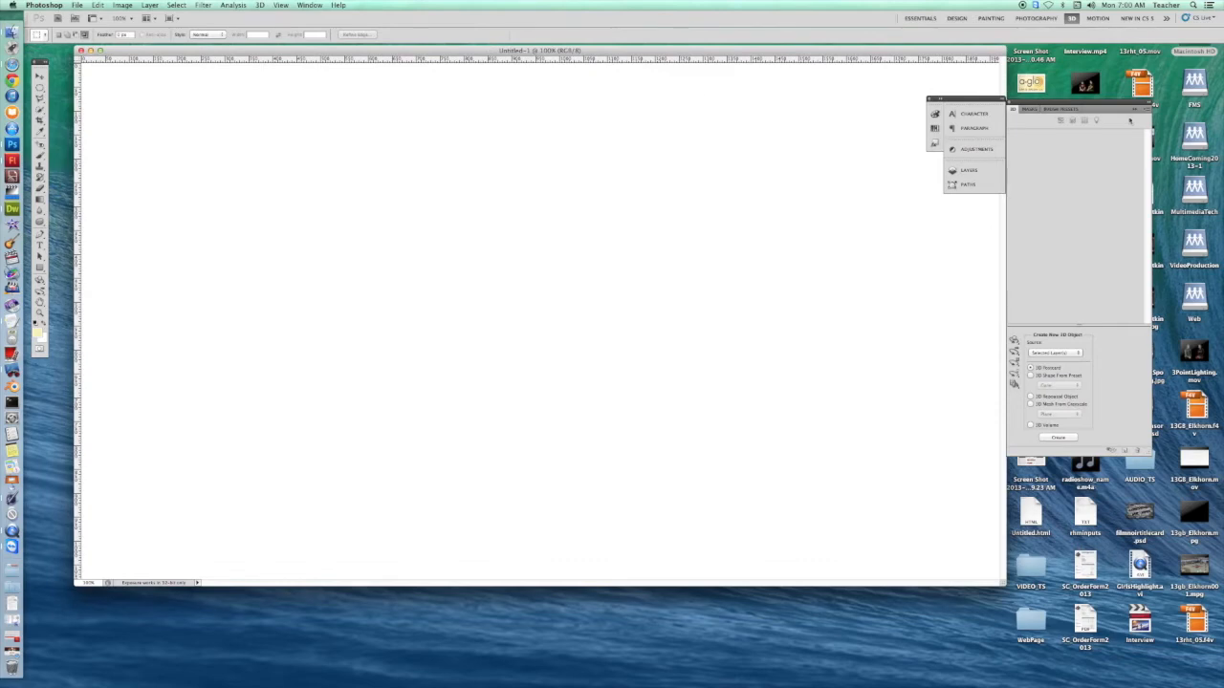
left_click_drag(960, 98, 1189, 154)
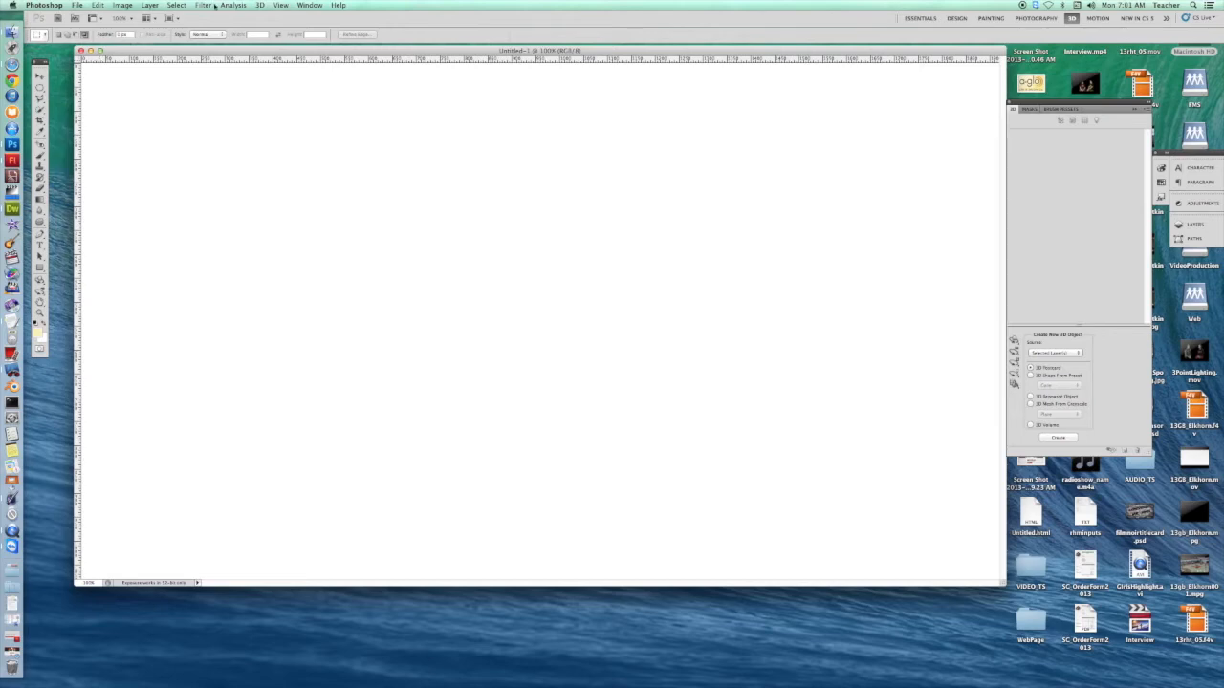
Add a vertical guide at 0 px and lay out vertical guides at the canvas center and evenly on both sides of it.
left_click(281, 6)
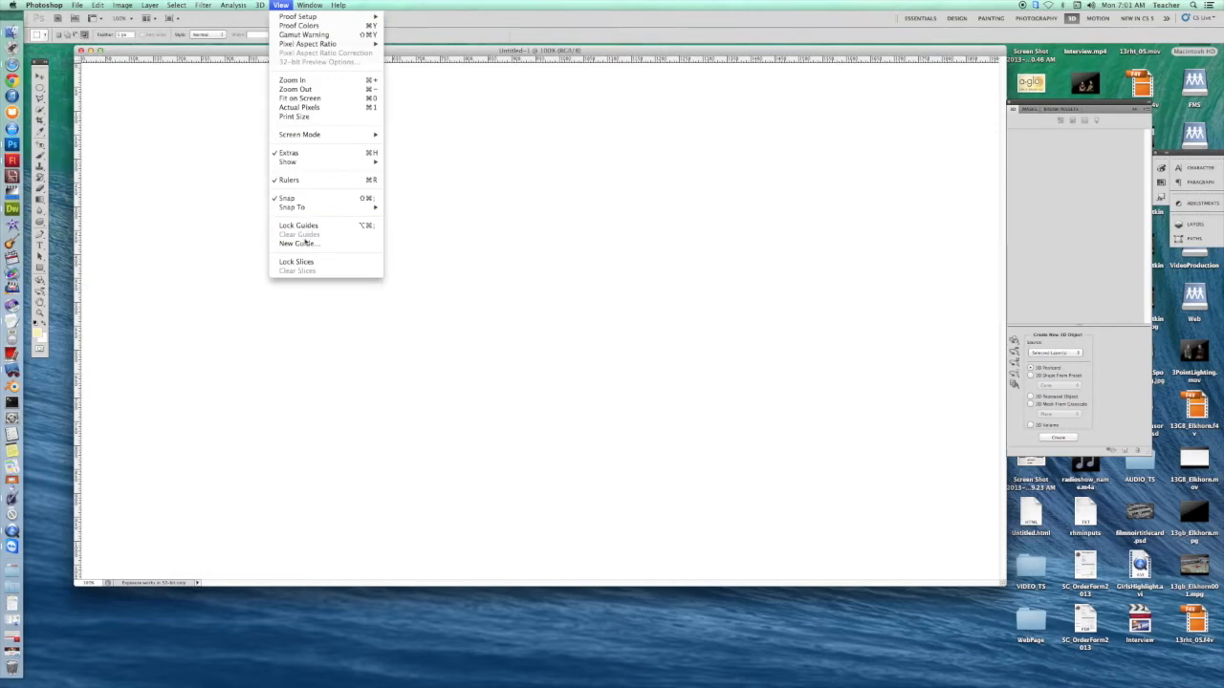
left_click(302, 245)
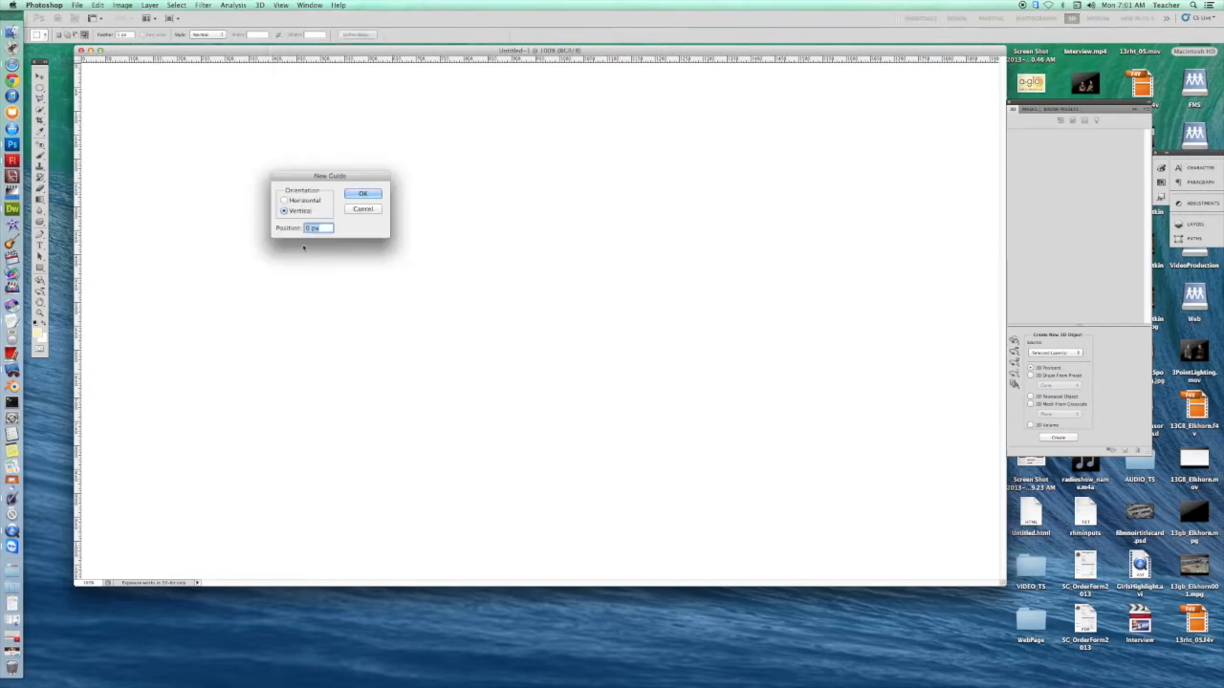
left_click(362, 194)
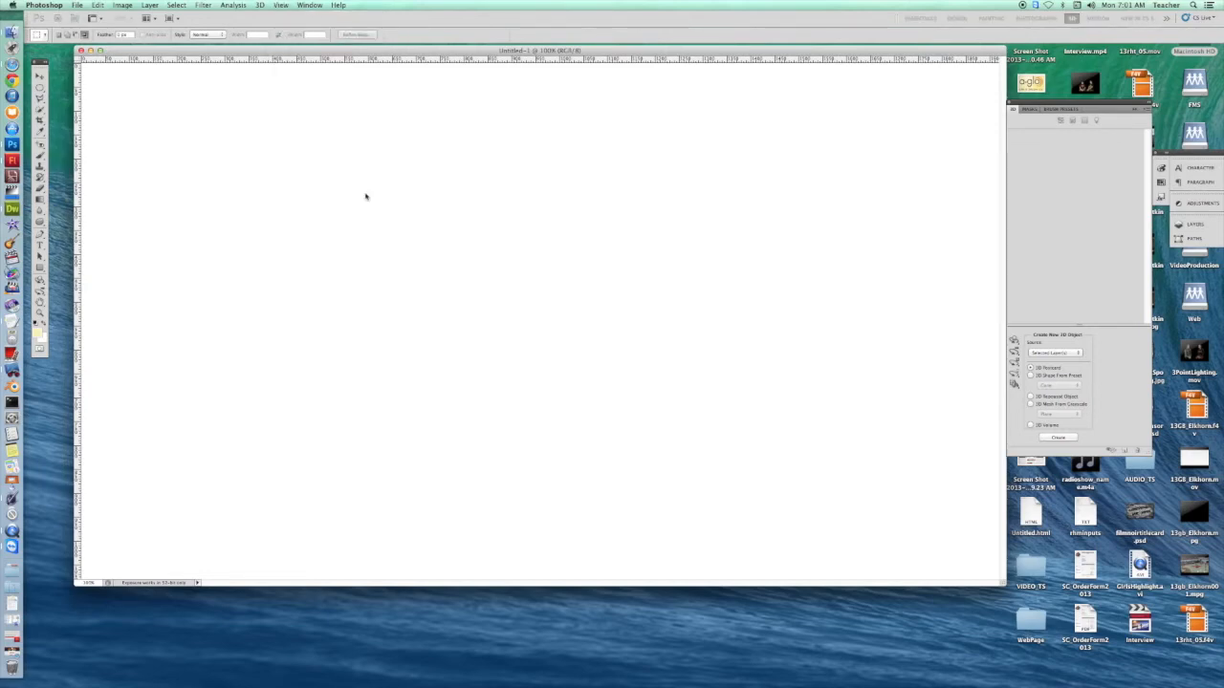
left_click(39, 76)
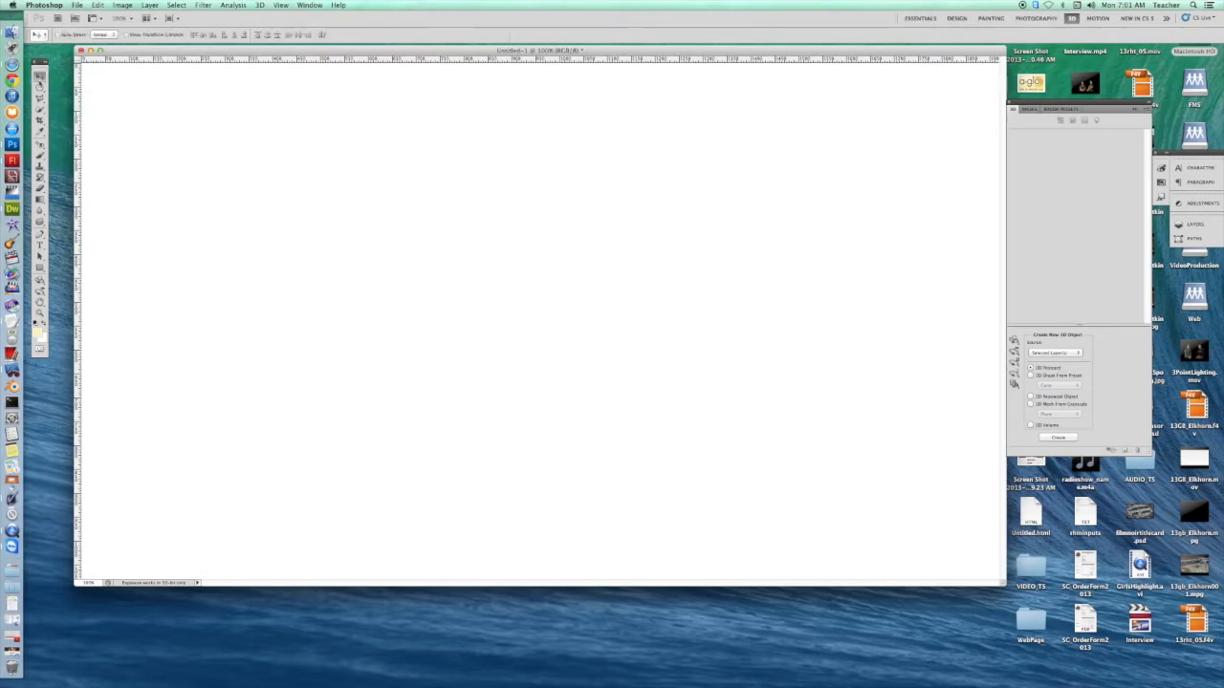
left_click_drag(78, 113, 408, 174)
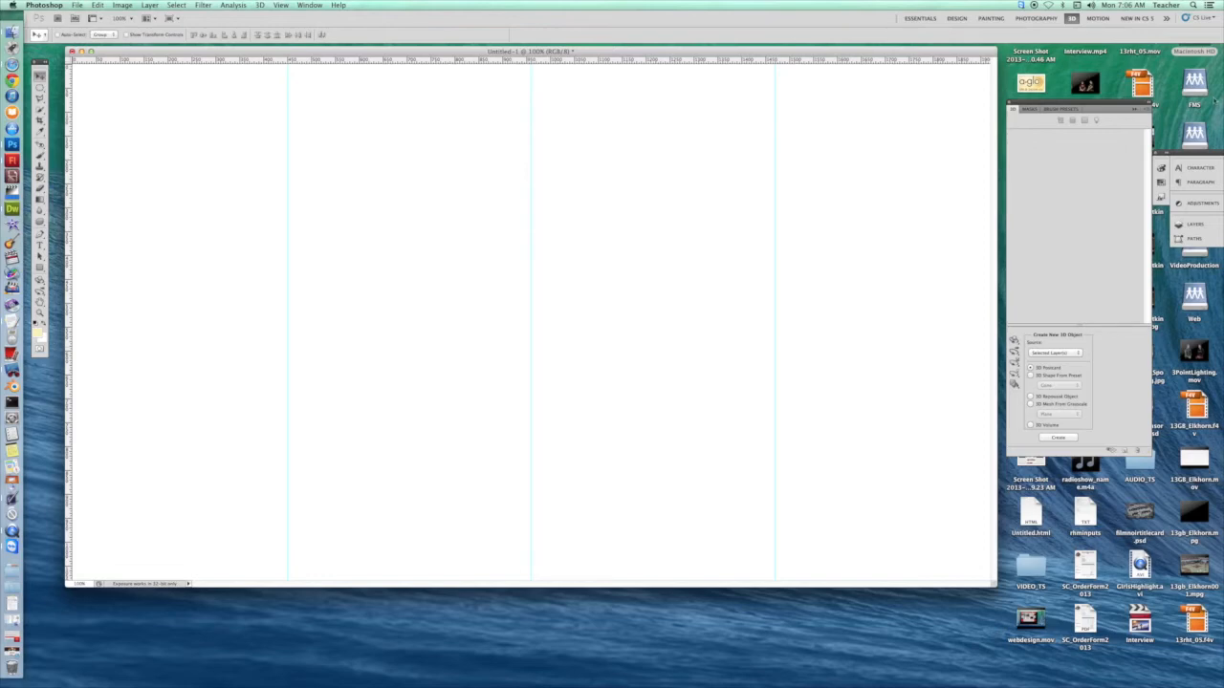
Dock the 3D panel with the collapsed panels and place the desktop screenshot of the university home page on the canvas.
mouse_move(1059, 105)
left_mouse_down()
mouse_move(1211, 205)
mouse_move(1178, 212)
left_mouse_up()
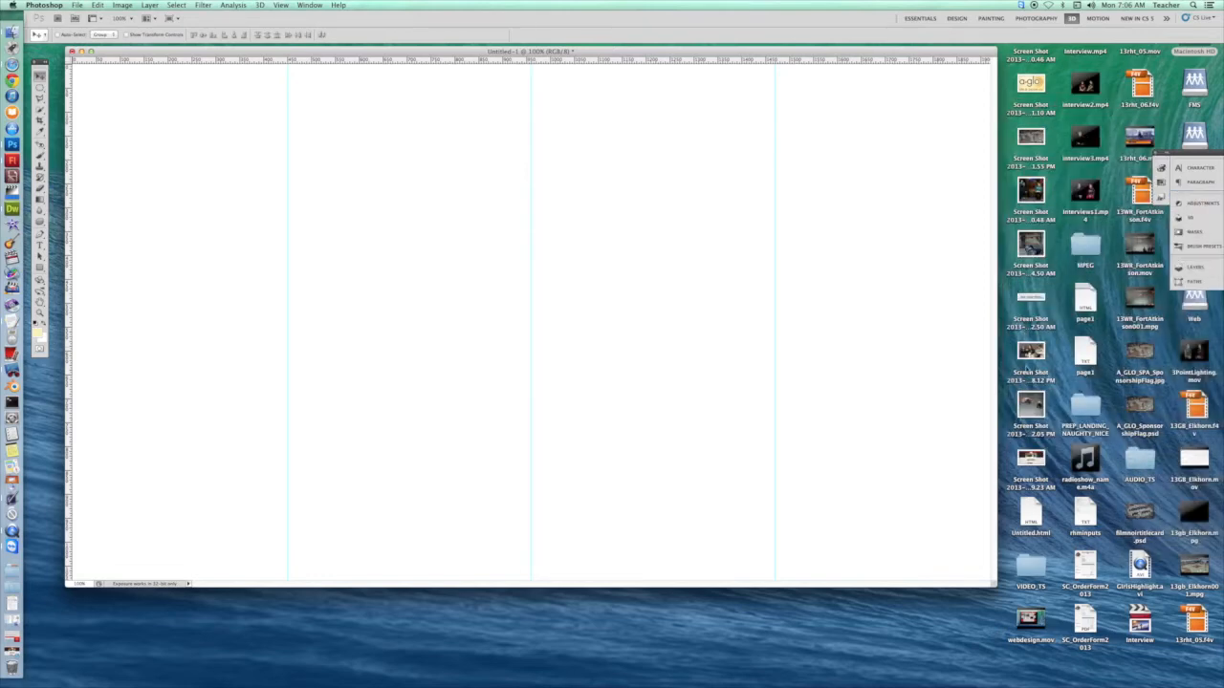
left_click_drag(1031, 459, 530, 334)
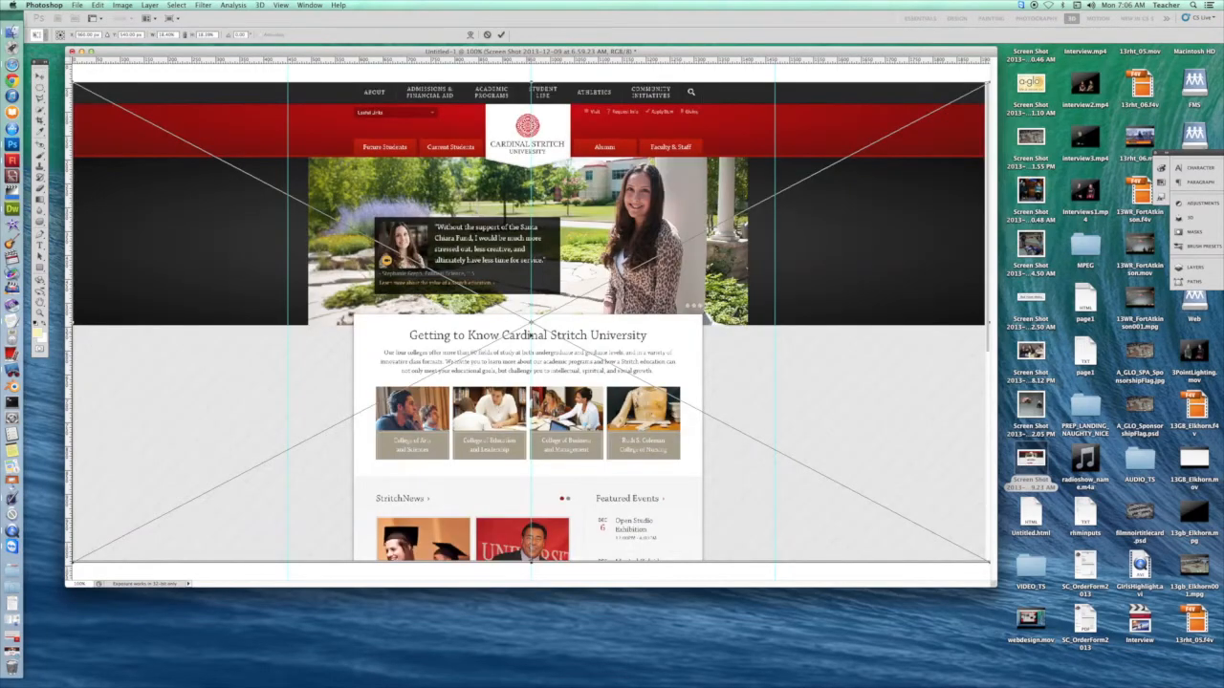
key("Return")
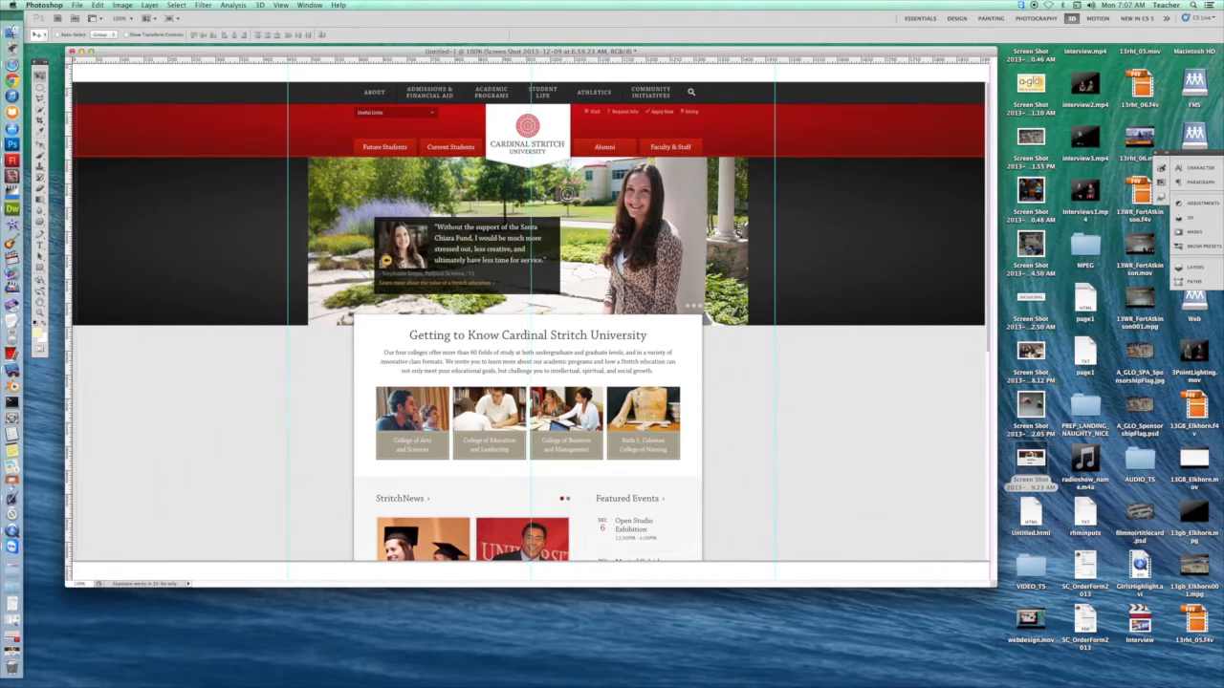
Move the placed screenshot to the canvas's upper edge and nudge it until its logo is centered on the middle guide.
left_click_drag(567, 195, 571, 194)
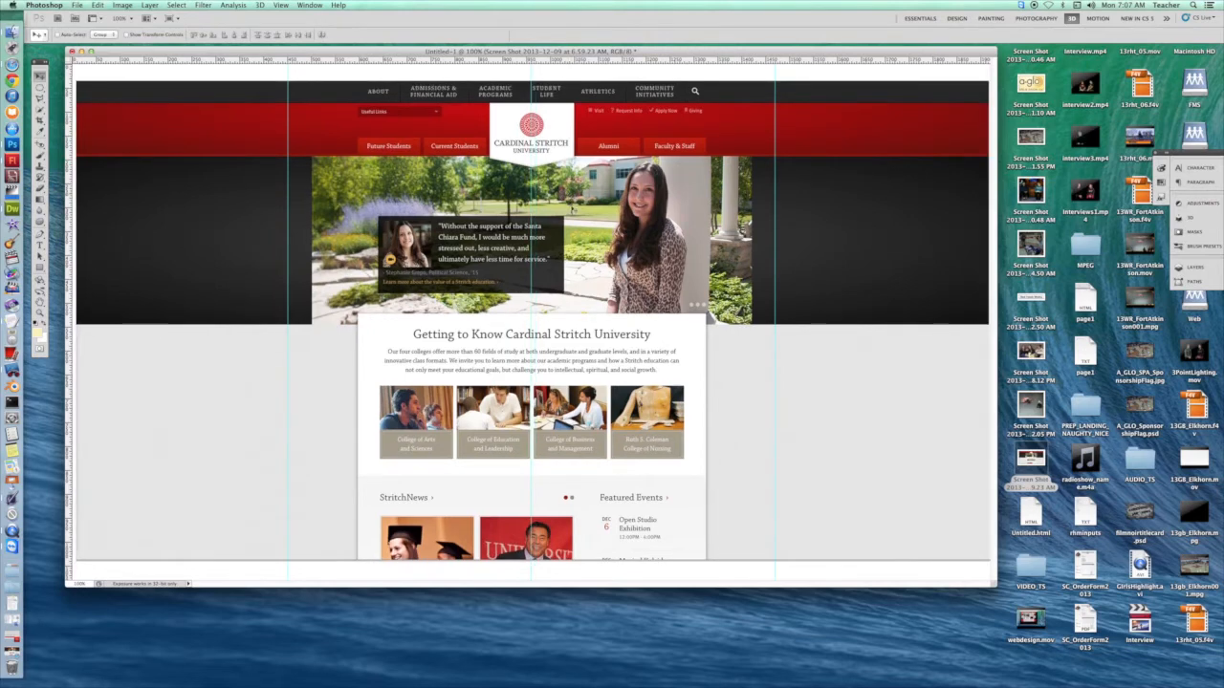
left_click_drag(592, 223, 586, 208)
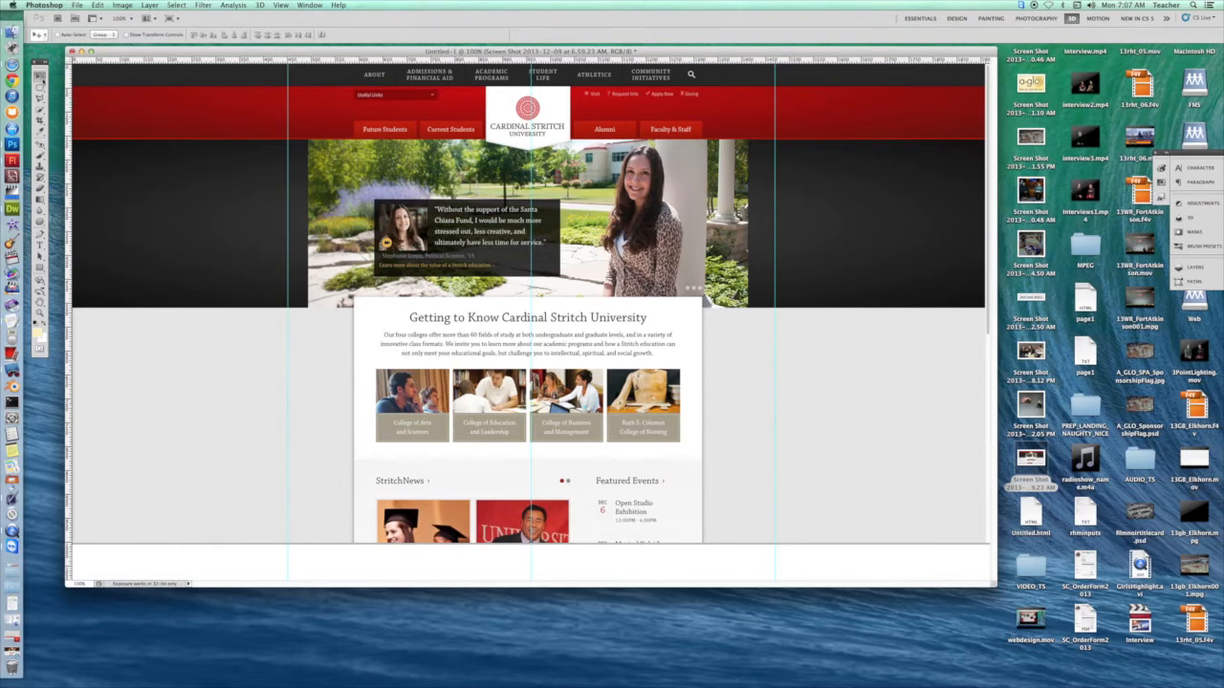
key("Right")
key("Right")
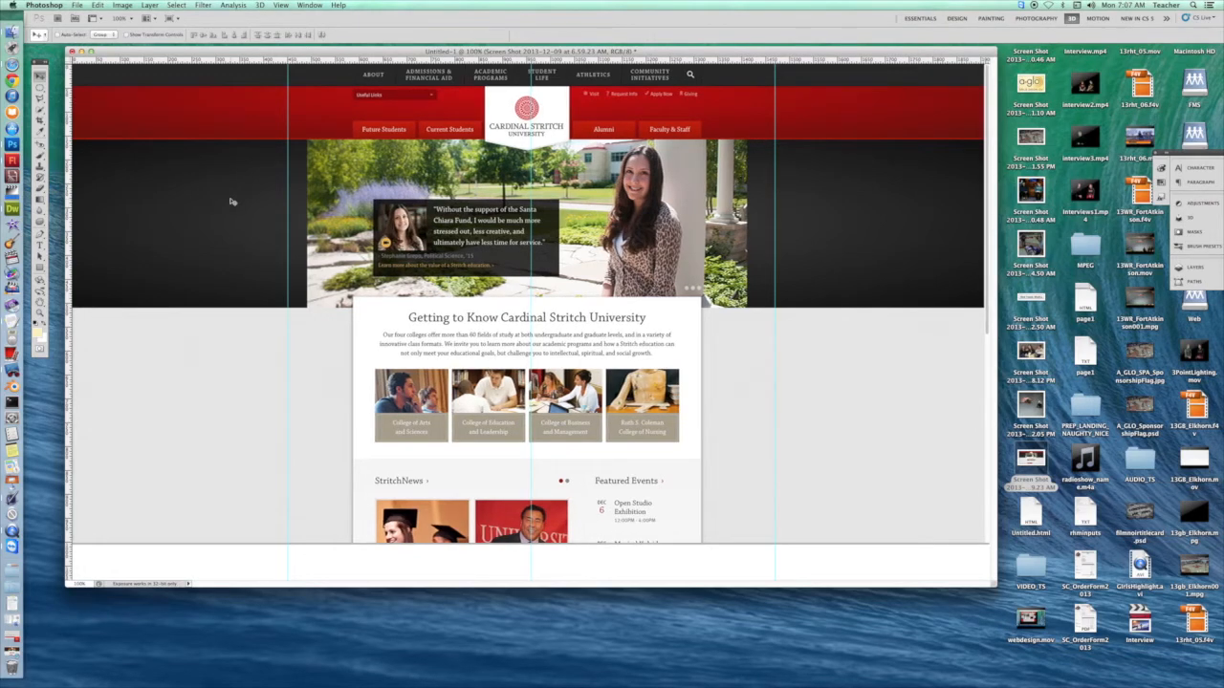
key("Right")
key("Right")
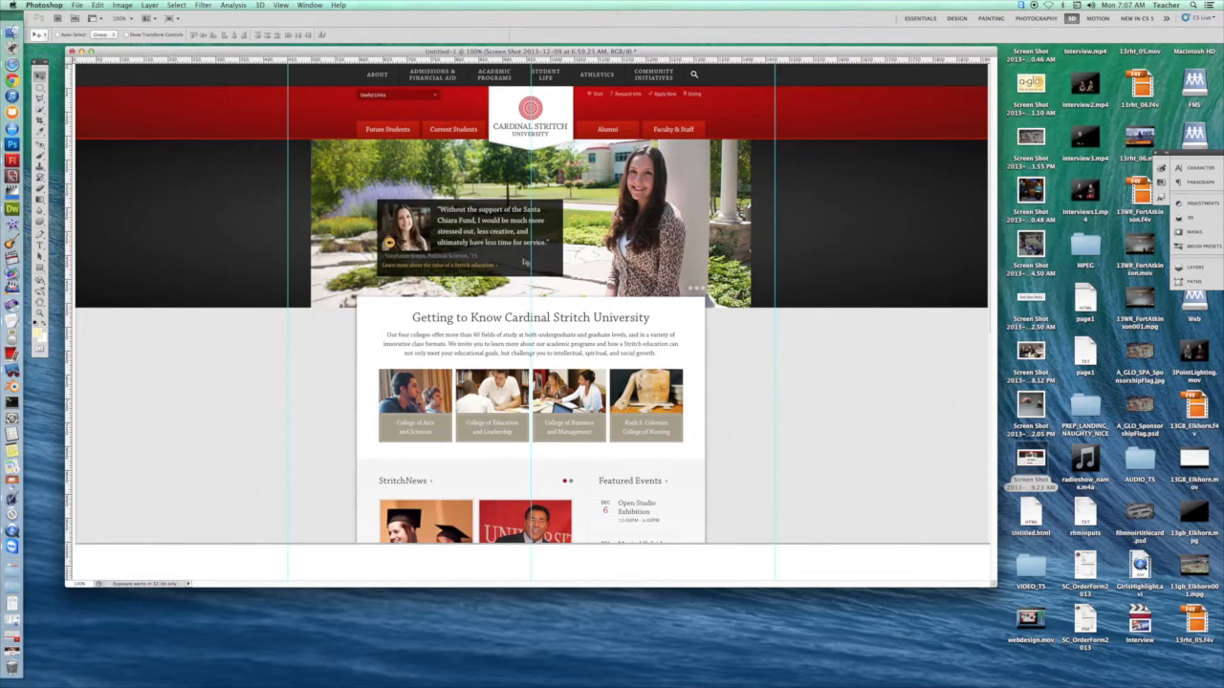
Hide the screenshot layer to examine the bare canvas with its guides, and show the layer again.
left_click(1191, 271)
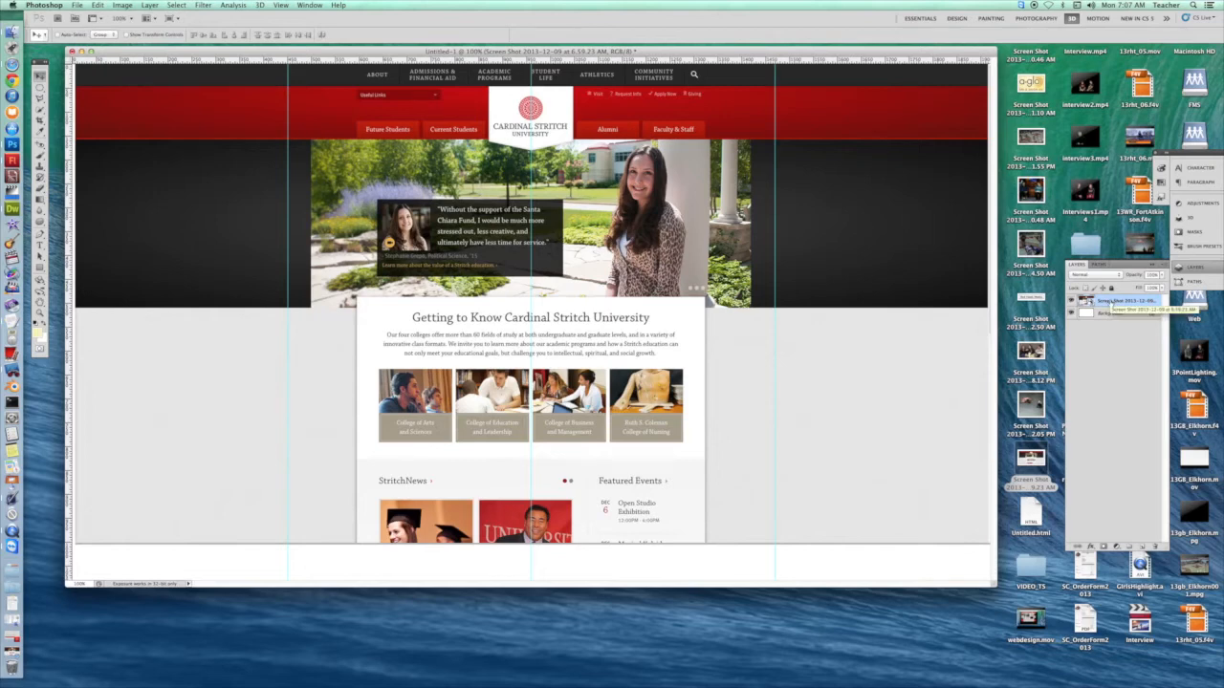
left_click(1071, 301)
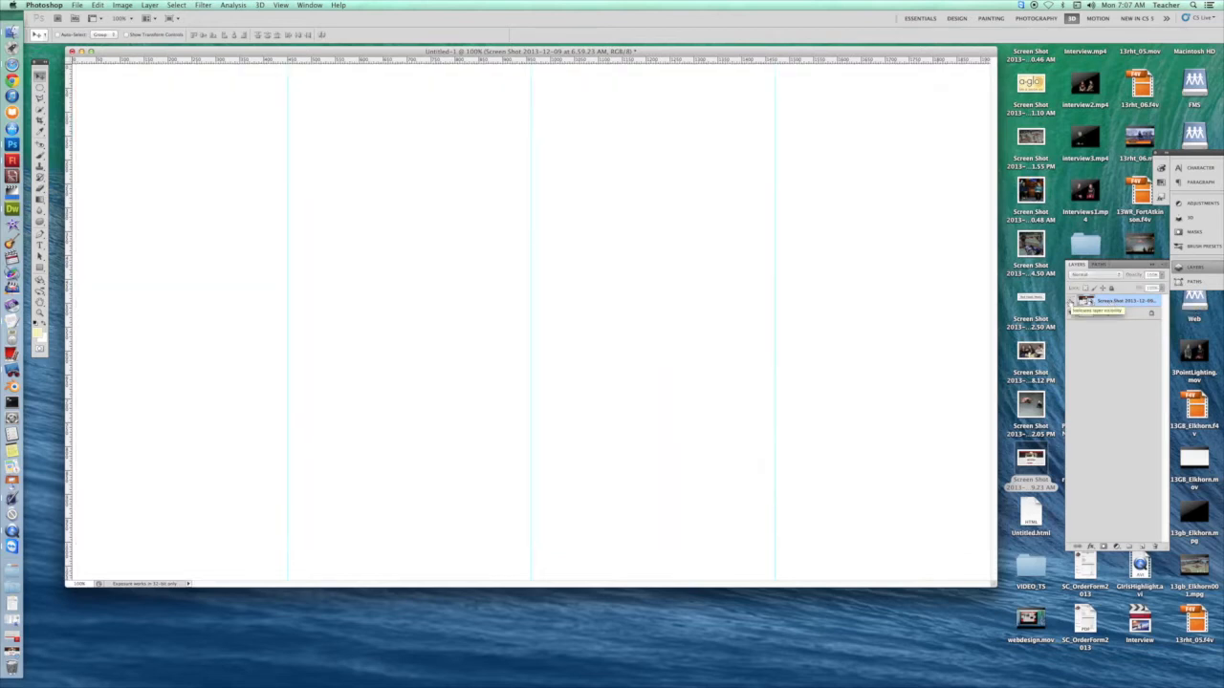
left_click(1071, 301)
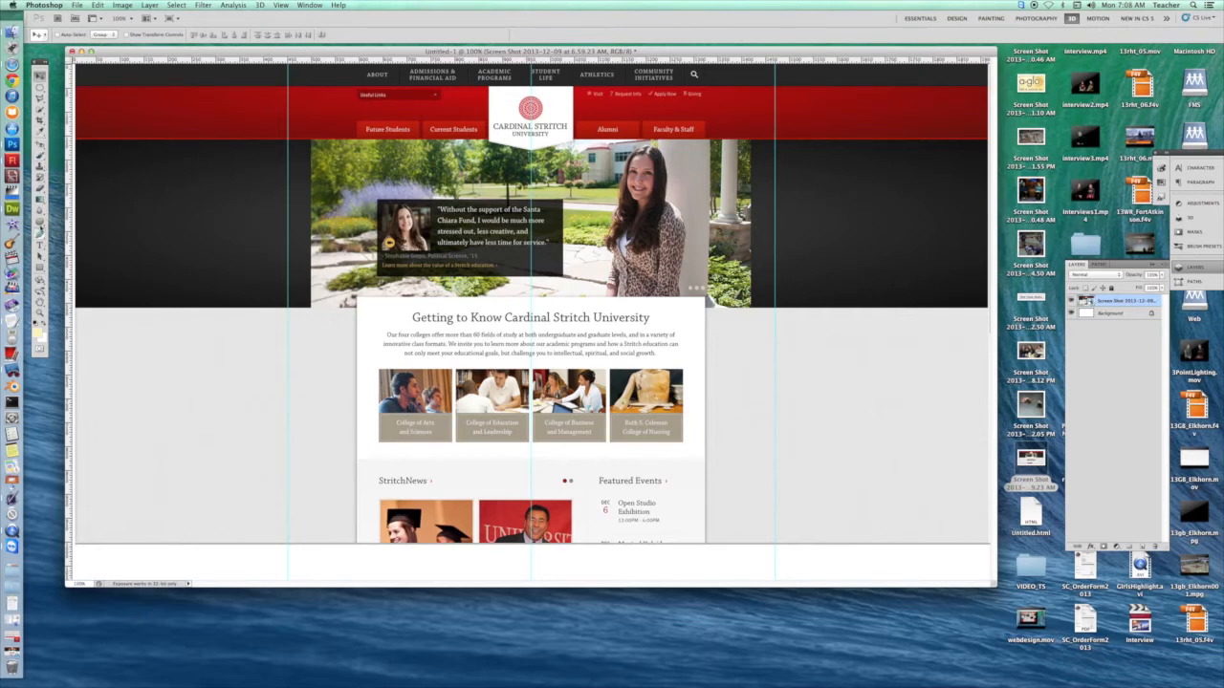
Edit the Gradient tool's gradient, setting its first color stop to #1e1e1e sampled from the screenshot banner's dark left edge.
left_click(39, 200)
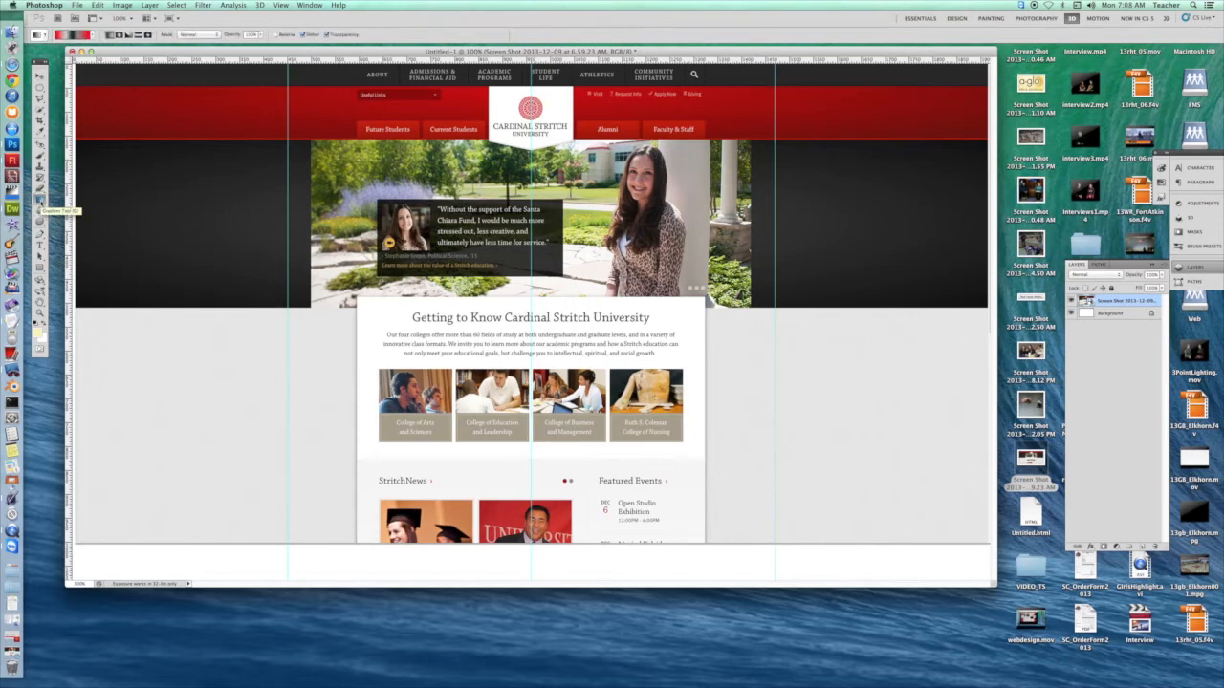
left_click(74, 36)
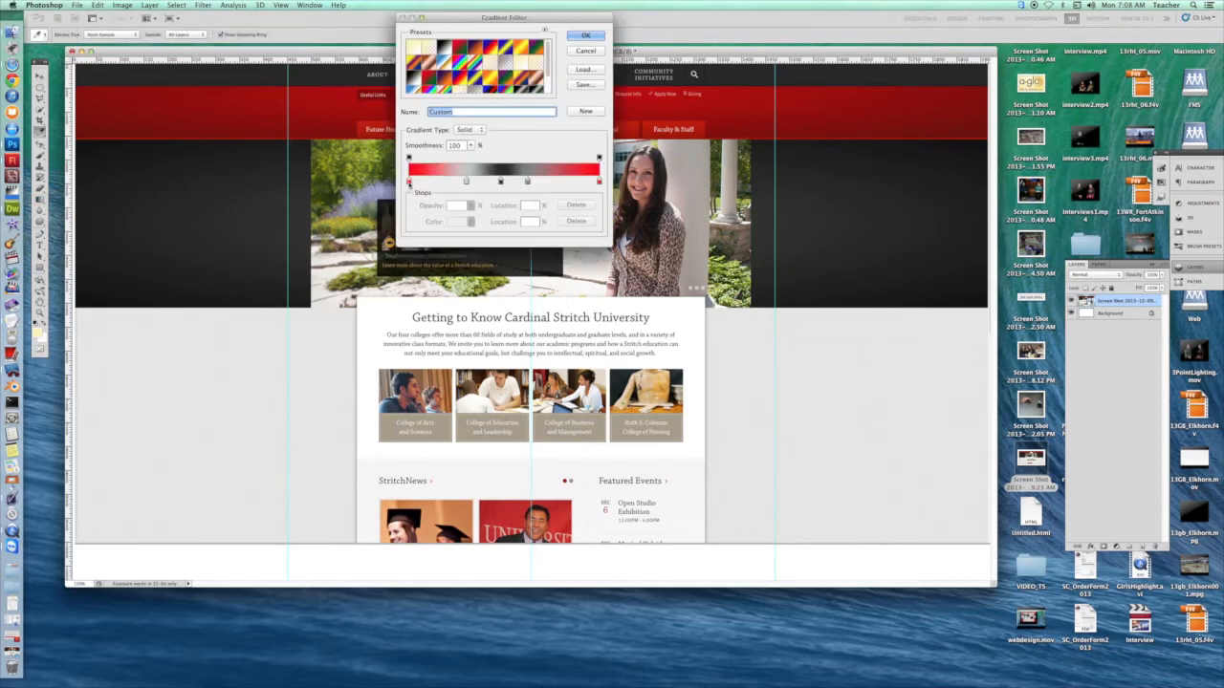
left_click(409, 182)
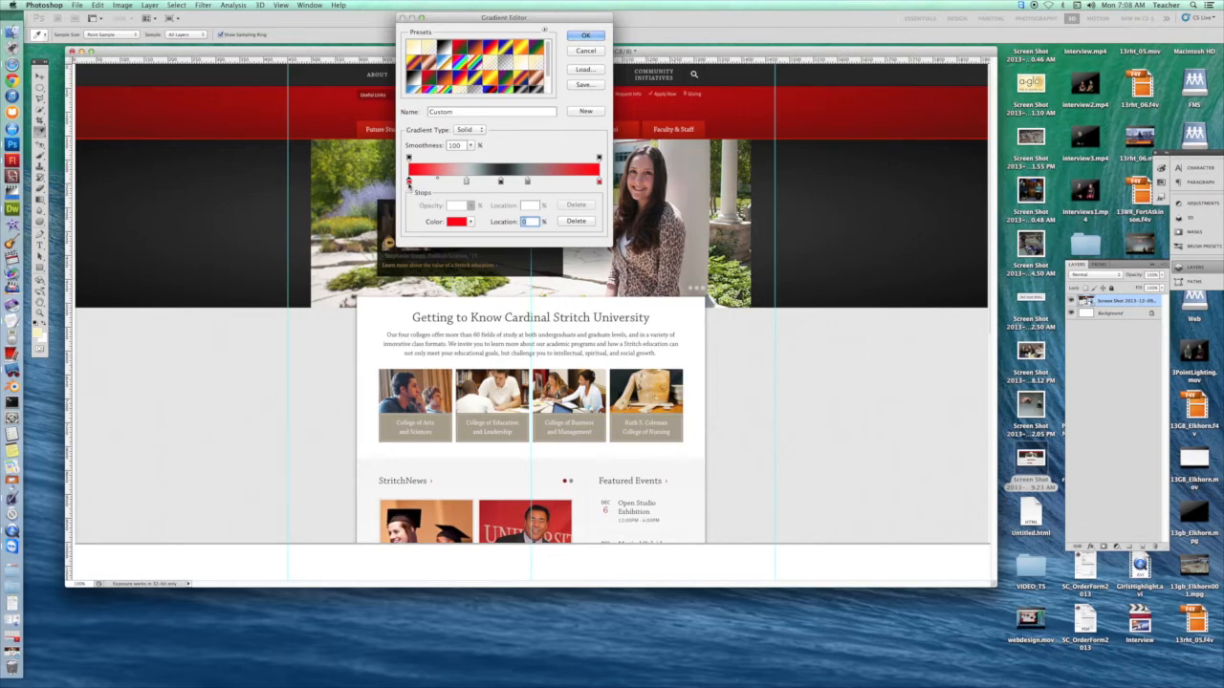
double_click(409, 182)
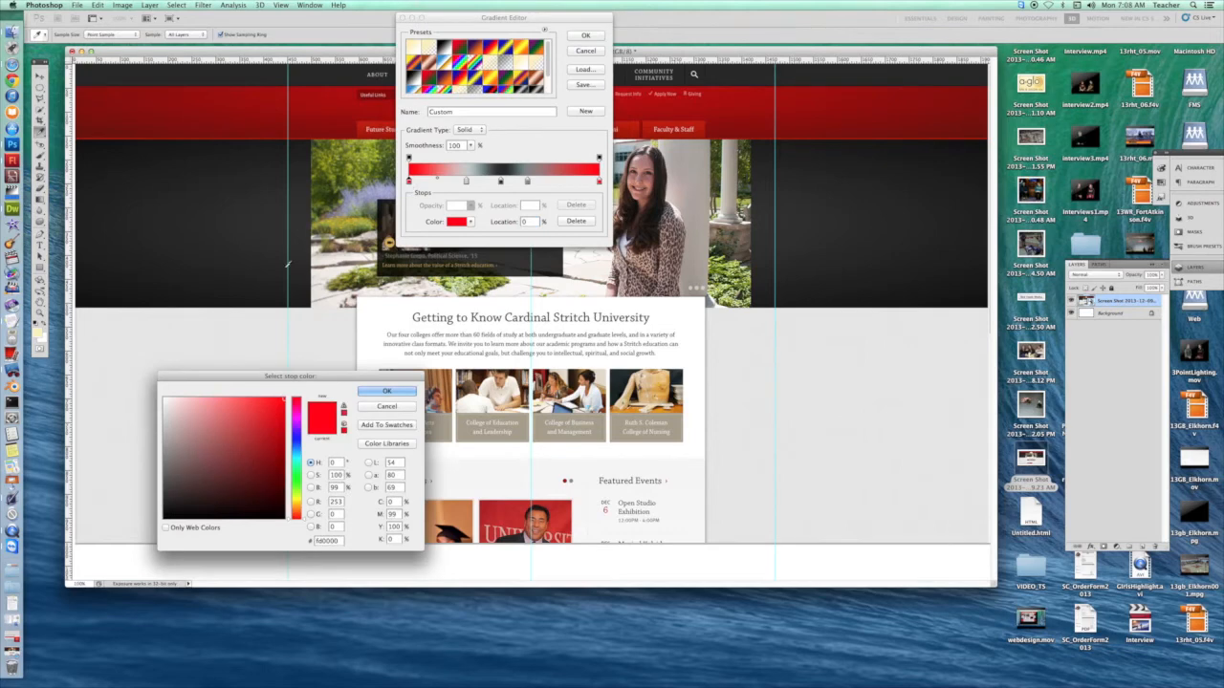
left_click_drag(271, 382, 254, 327)
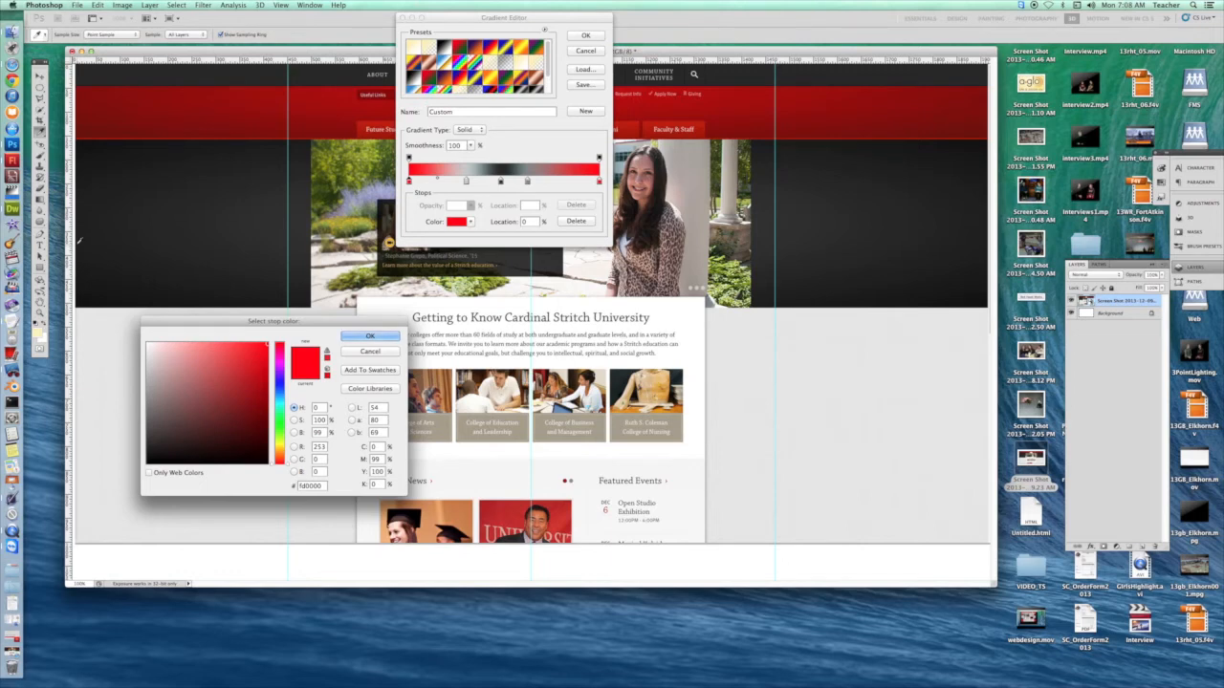
left_click(77, 243)
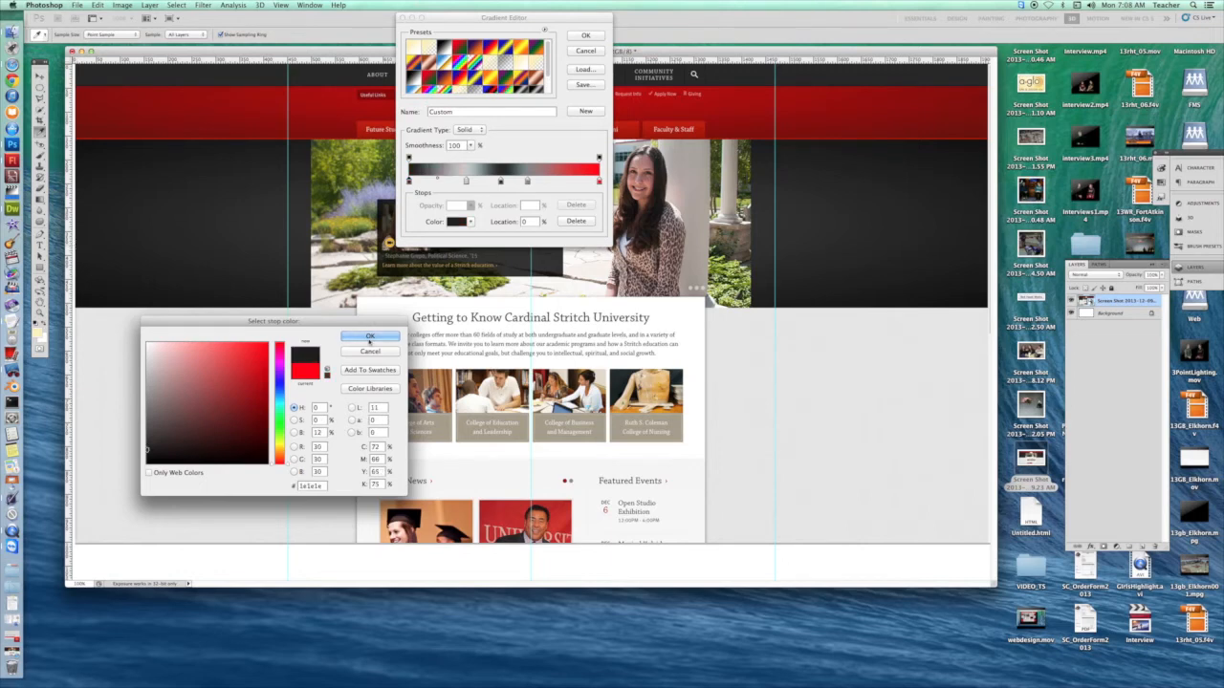
left_click(372, 338)
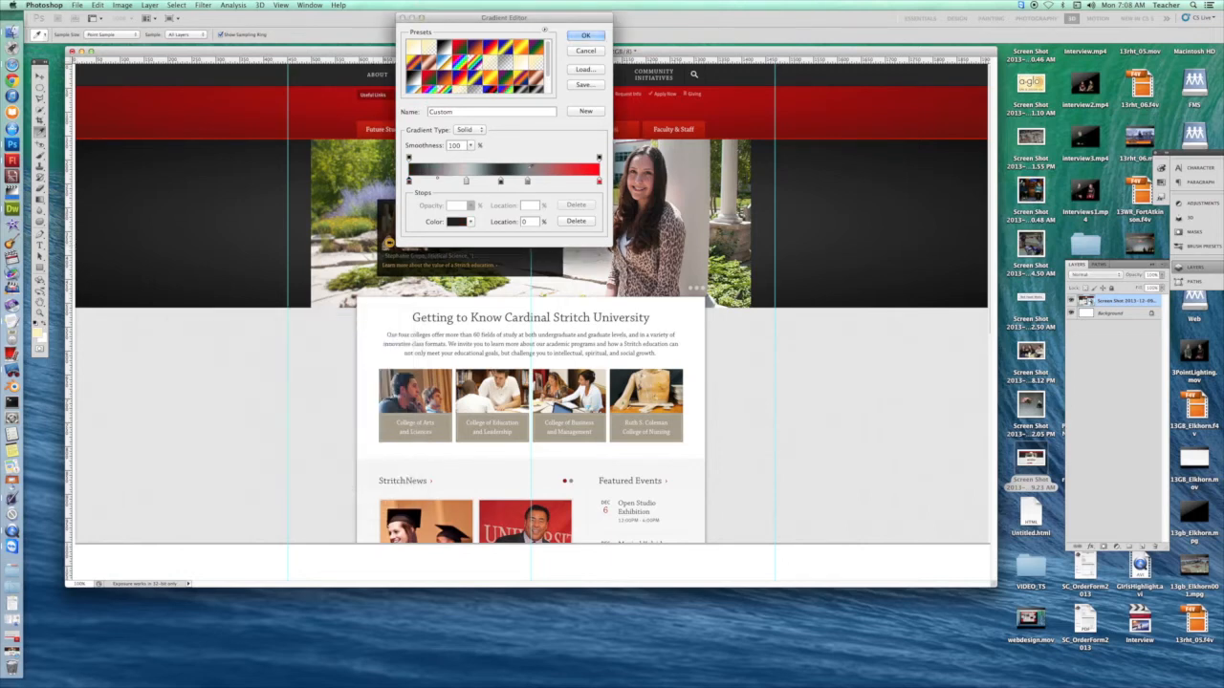
Recolor the gradient's middle stop from the lighter part of the dark banner and its end stop to #1d1d1d from the banner's right edge.
left_click(501, 182)
double_click(500, 182)
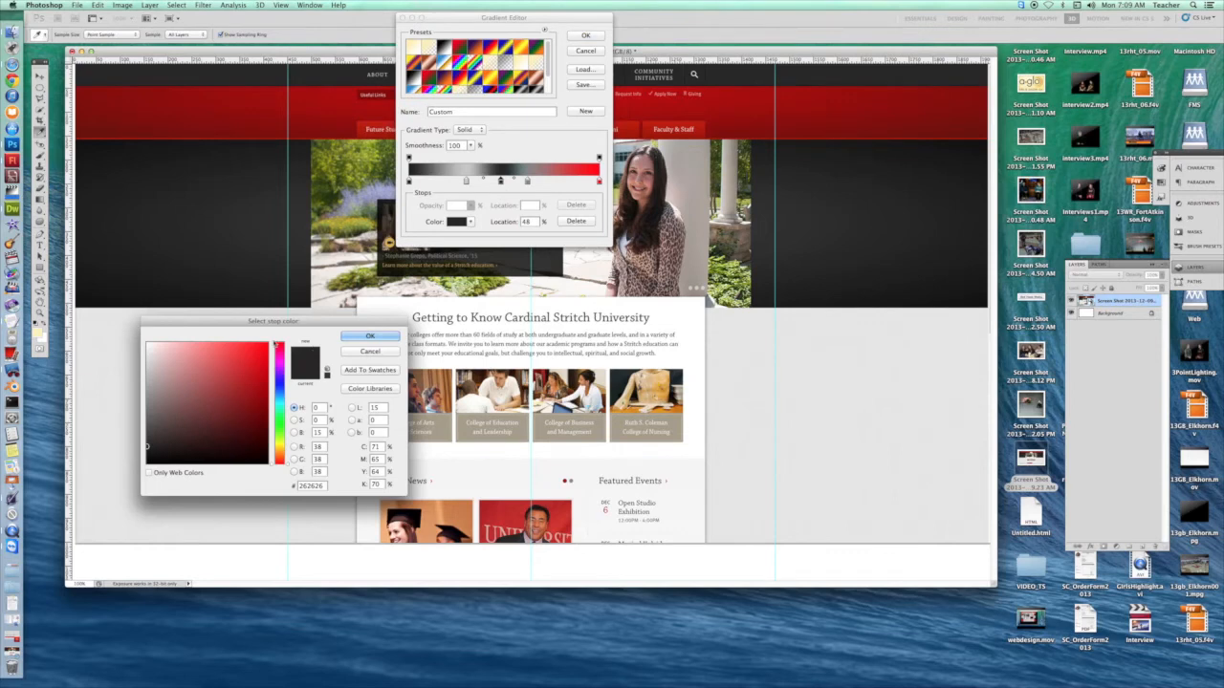
left_click(303, 233)
left_click(372, 337)
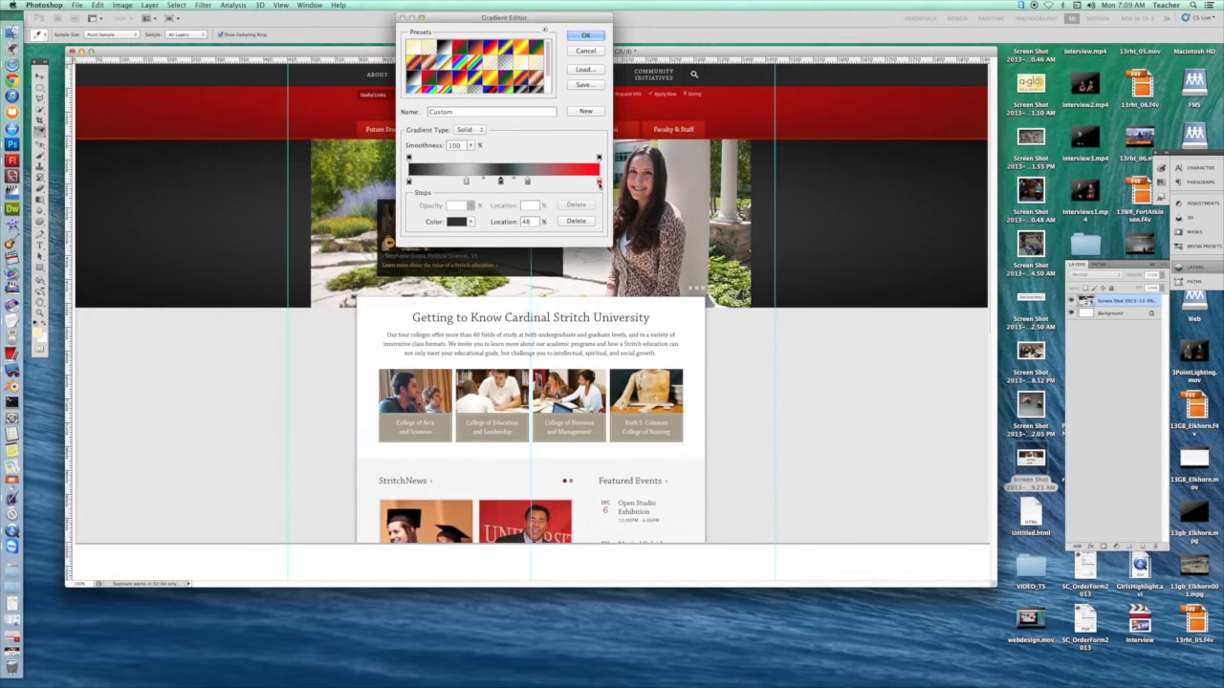
double_click(600, 182)
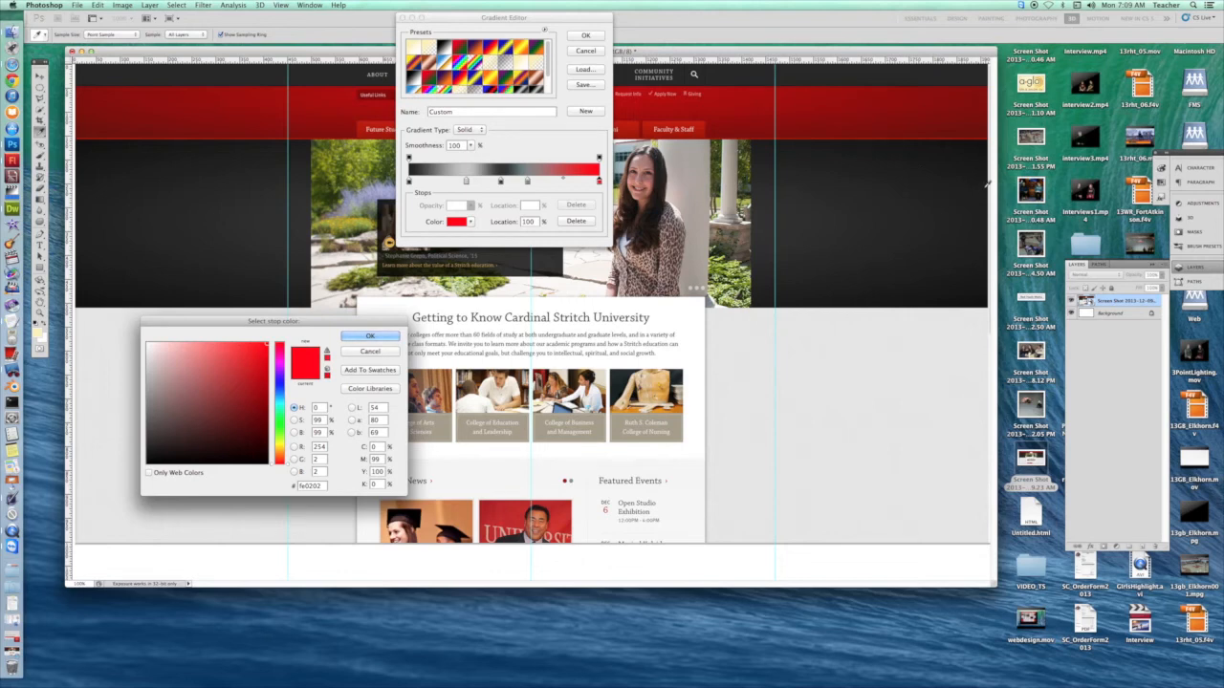
left_click(991, 184)
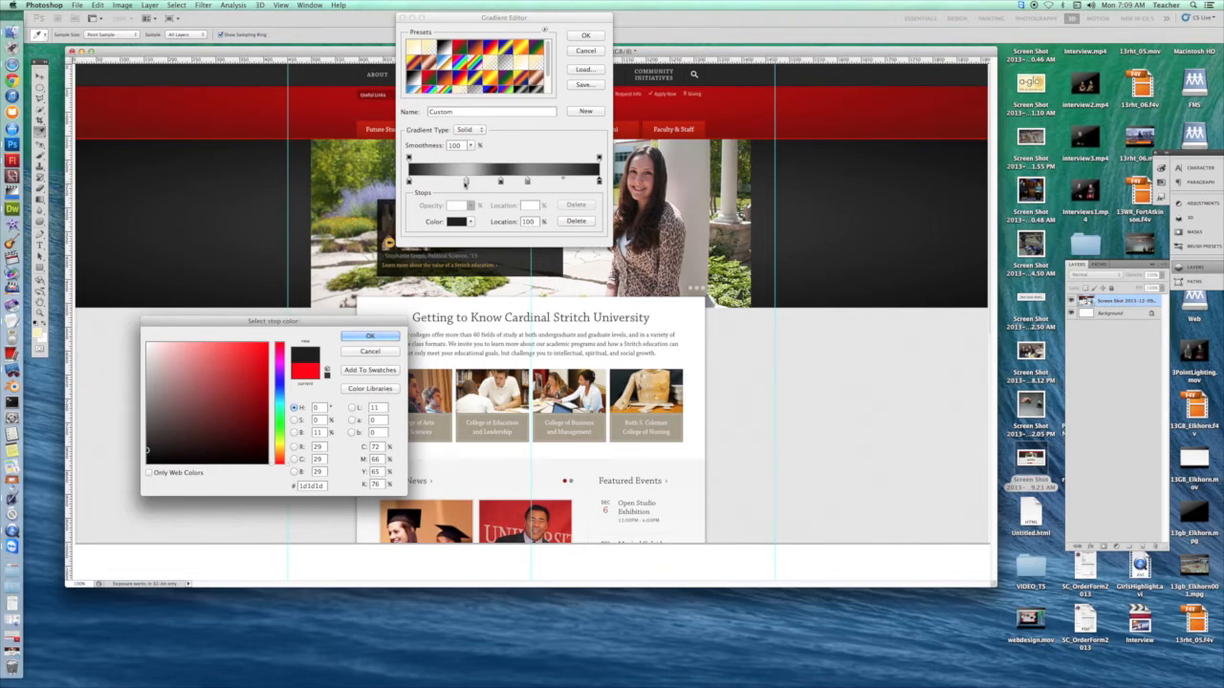
key("Return")
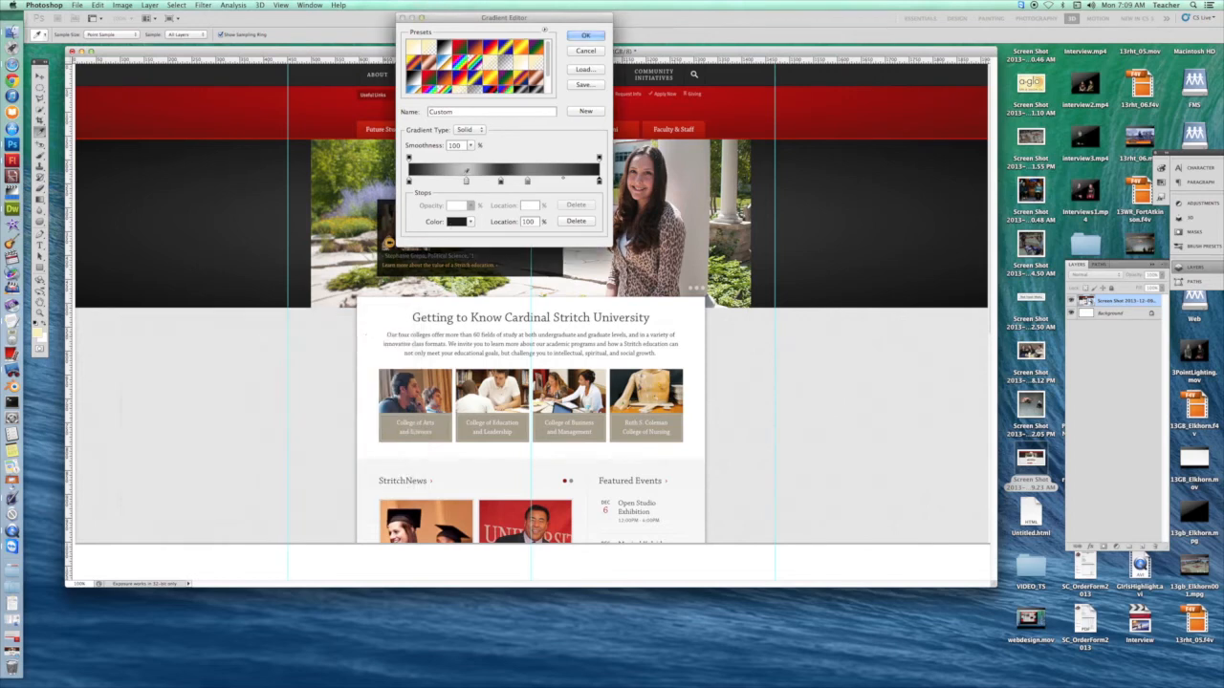
Delete the two lighter gray color stops on either side of the gradient's middle stop.
left_click(575, 222)
left_click(527, 181)
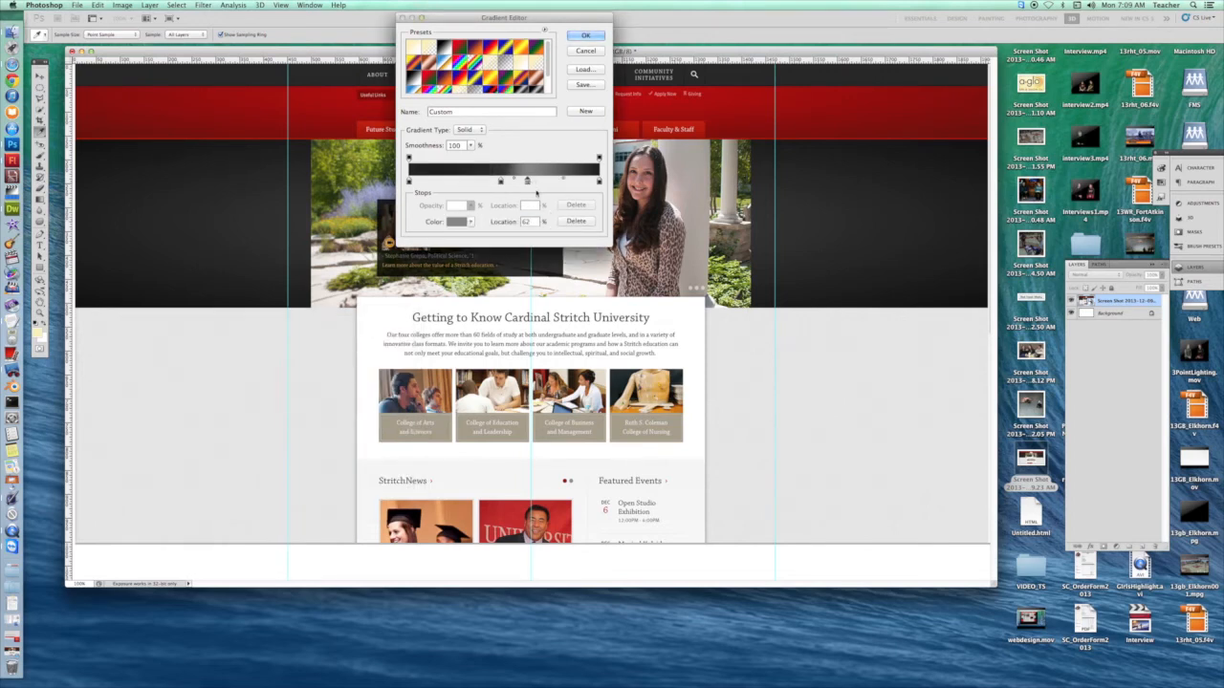
left_click(579, 222)
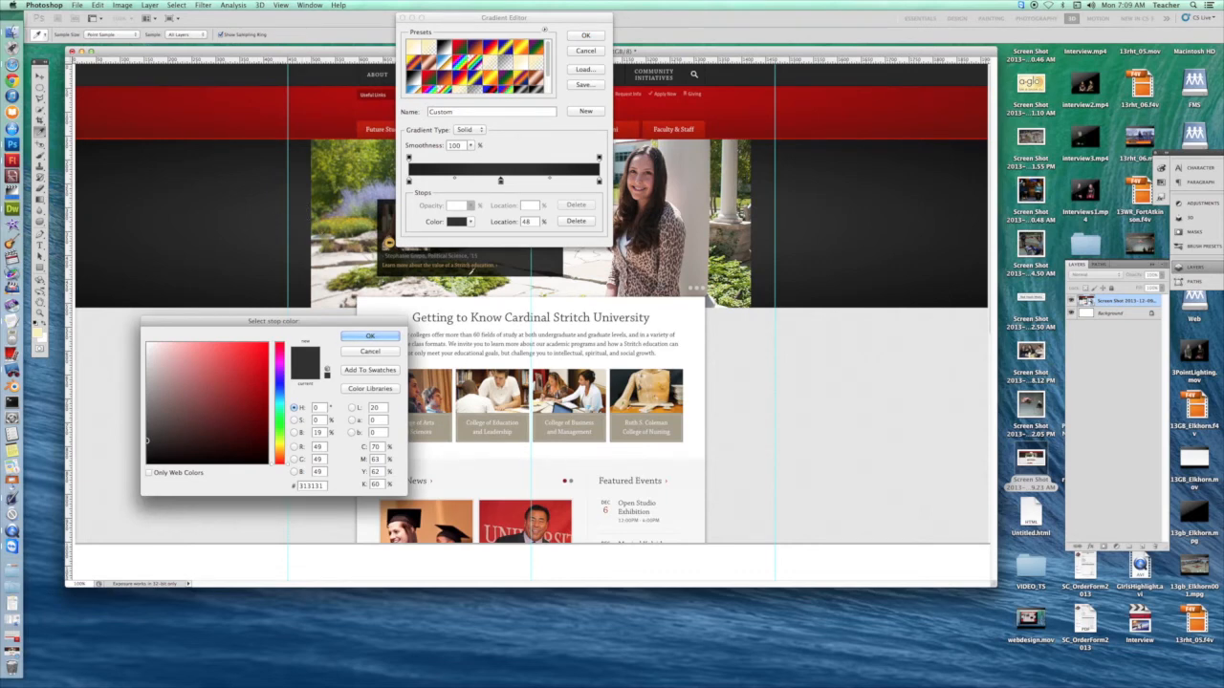
Resample the gradient's middle stop color from the banner's dark gray beside the photo and accept the edited gradient.
left_click(307, 257)
left_click(377, 338)
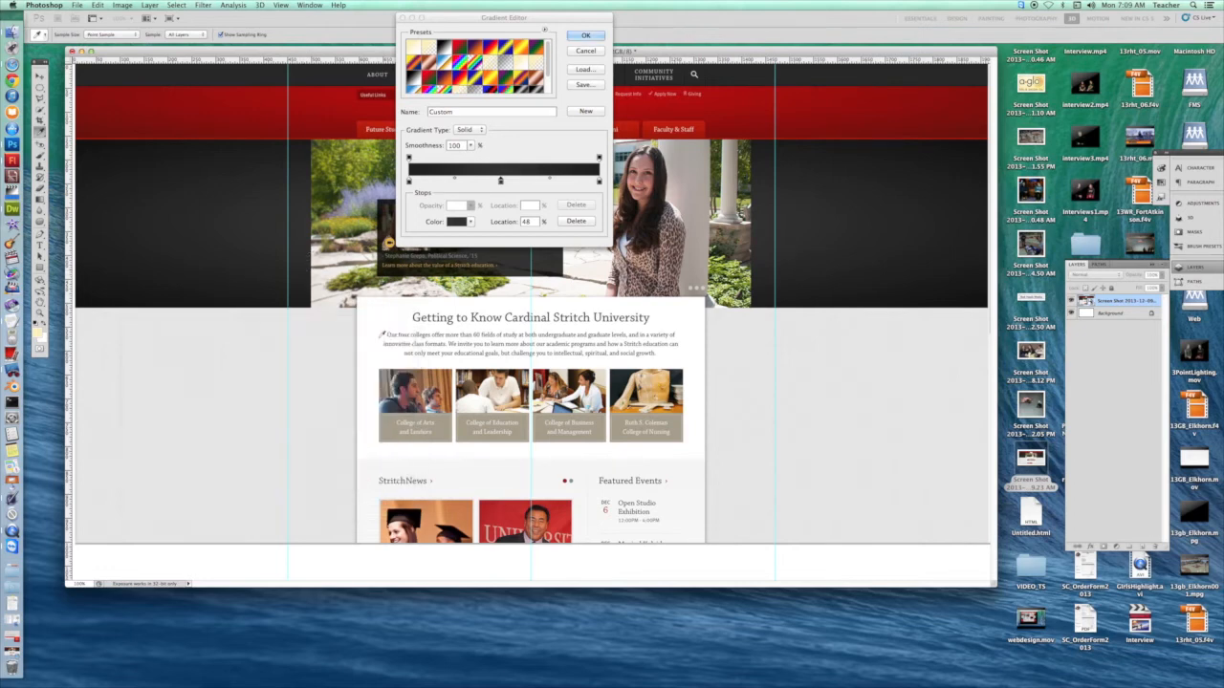
left_click(586, 37)
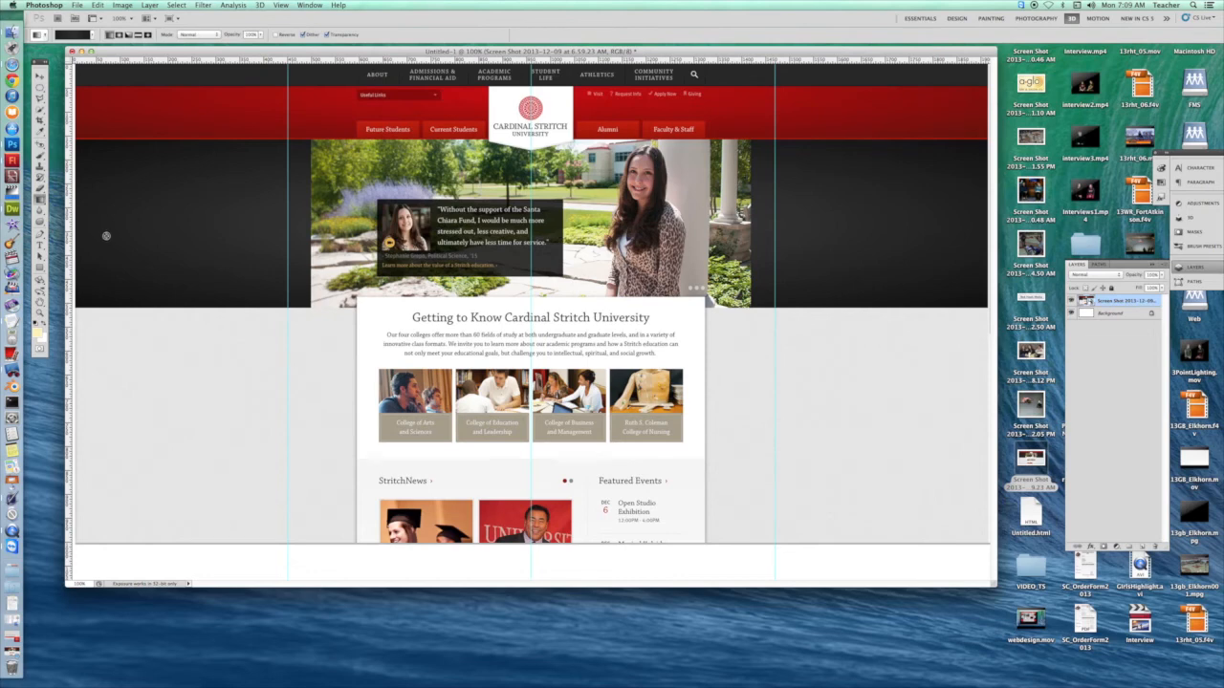
Convert the locked background into a regular layer and rename it Background.
left_click(1108, 314)
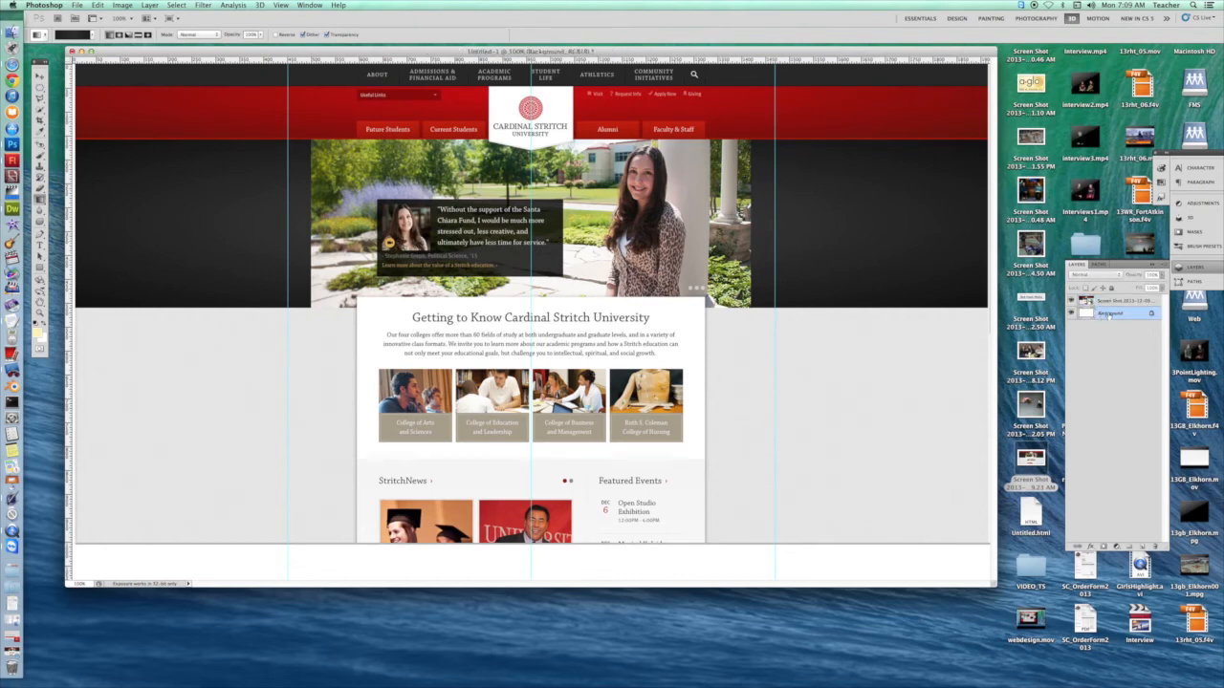
double_click(1107, 314)
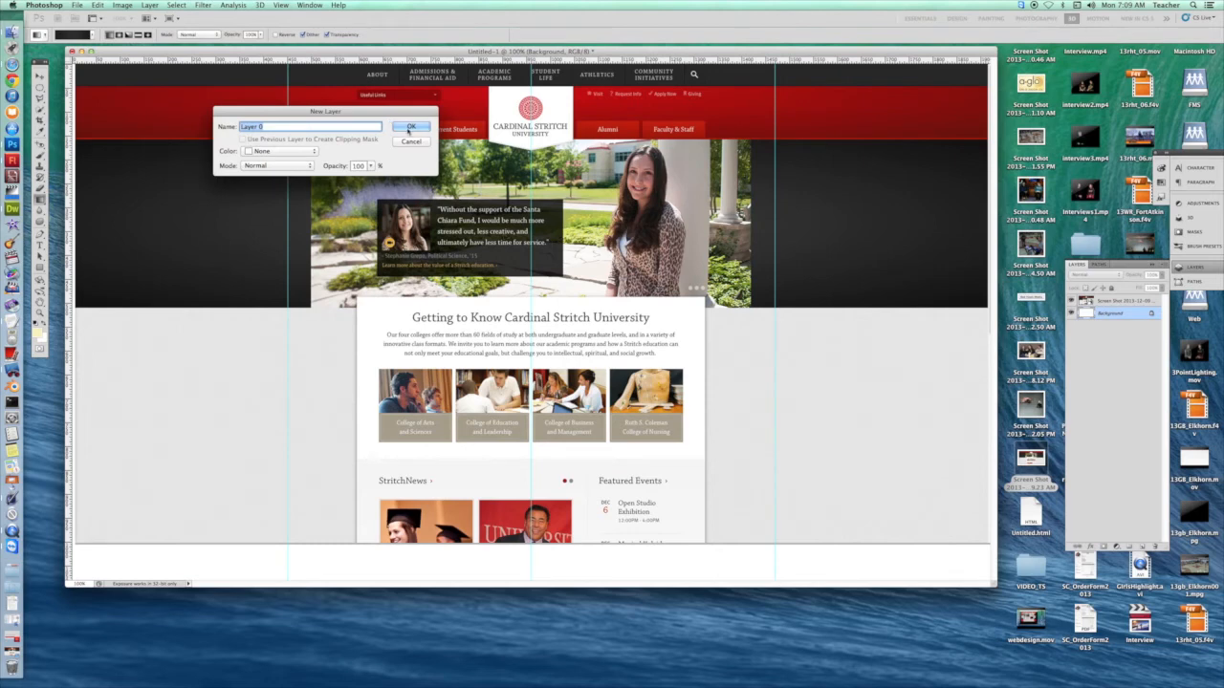
left_click(409, 128)
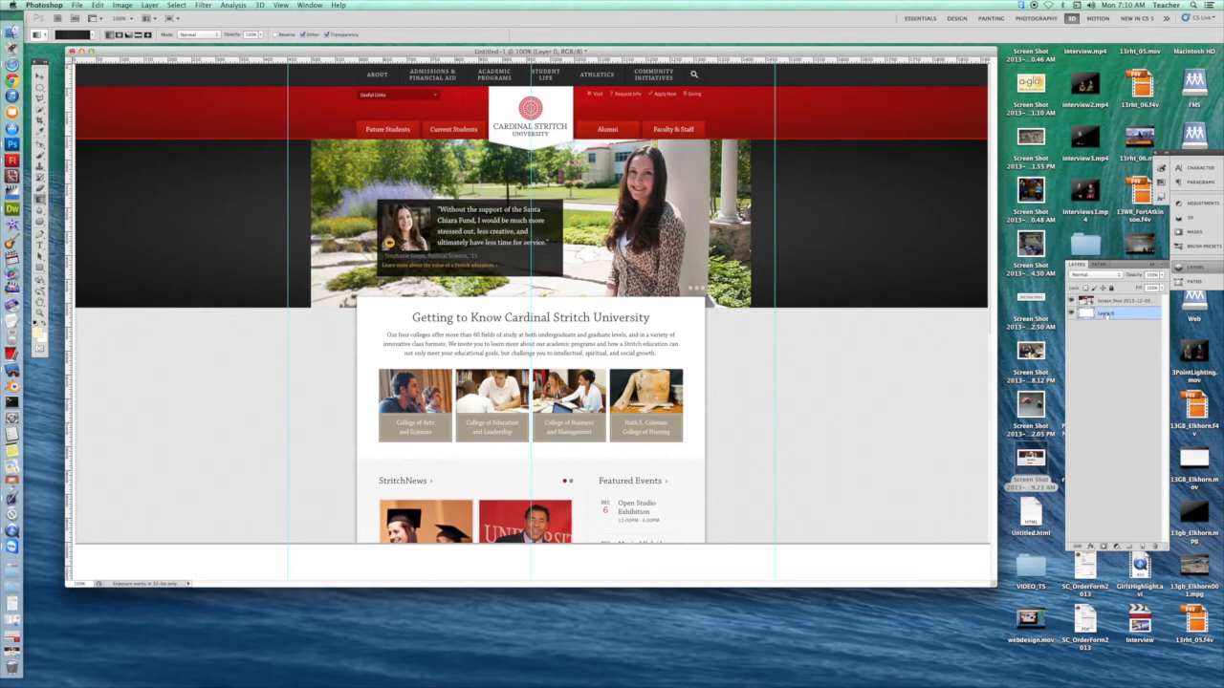
double_click(1107, 315)
type("background")
key("Return")
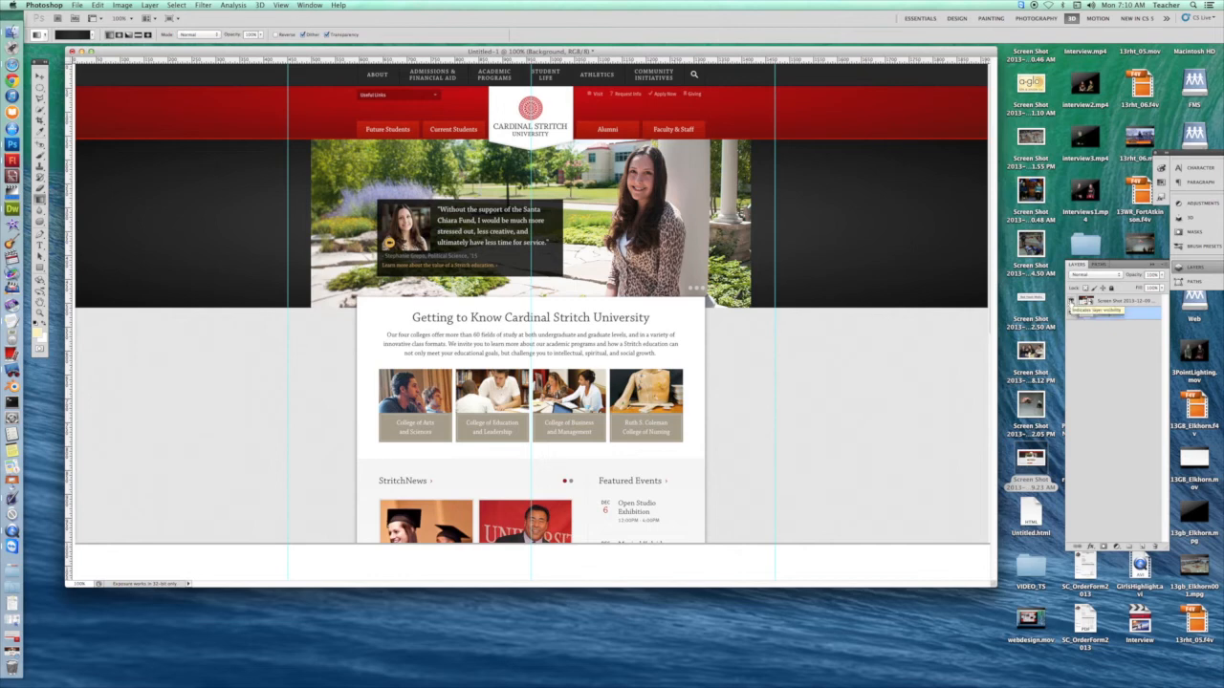
Hide the screenshot layer and fill the Background layer with a straight horizontal gradient from the canvas's left edge to its right edge.
left_click(1071, 302)
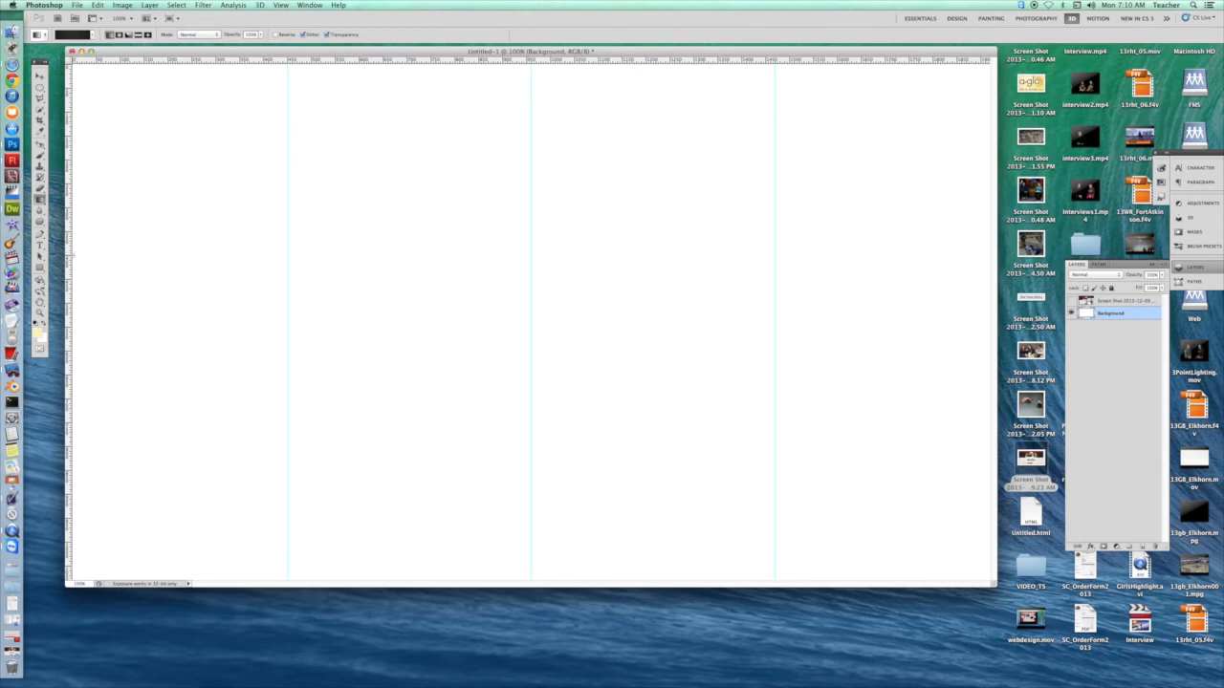
left_click_drag(73, 255, 427, 98)
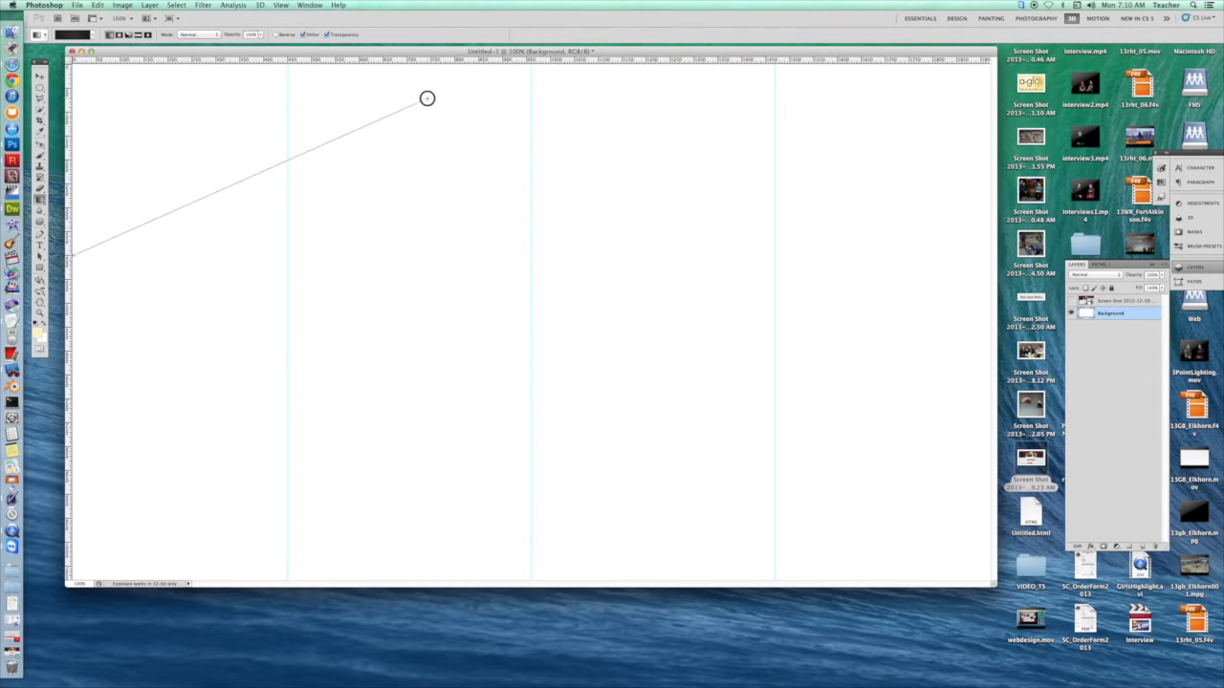
left_click_drag(428, 98, 989, 279)
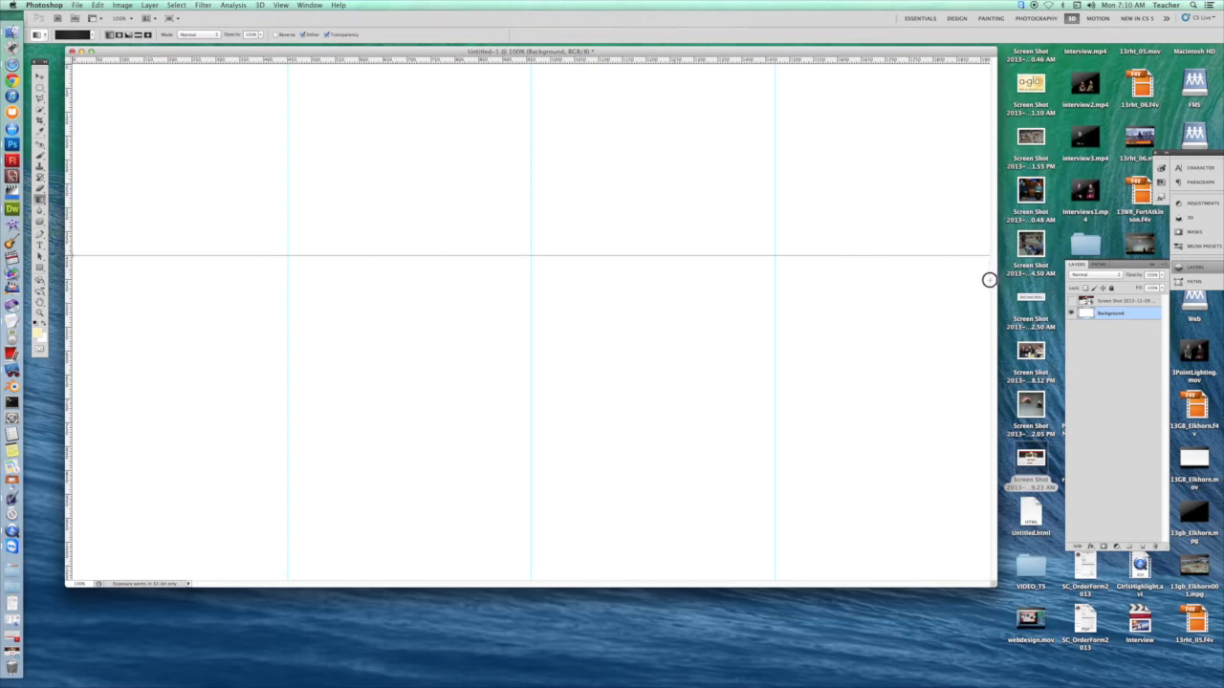
left_click_drag(989, 279, 989, 279)
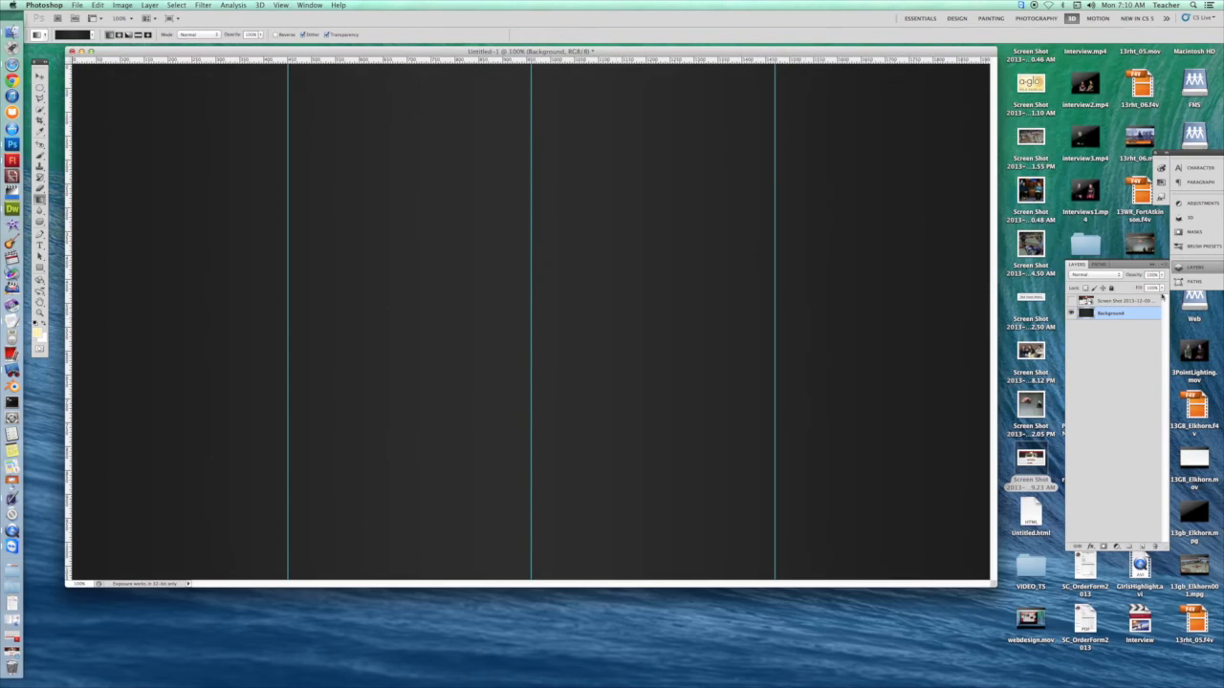
Compare the gradient with the screenshot by toggling the screenshot layer, leave it shown, and add an empty layer above Background.
left_click(1071, 301)
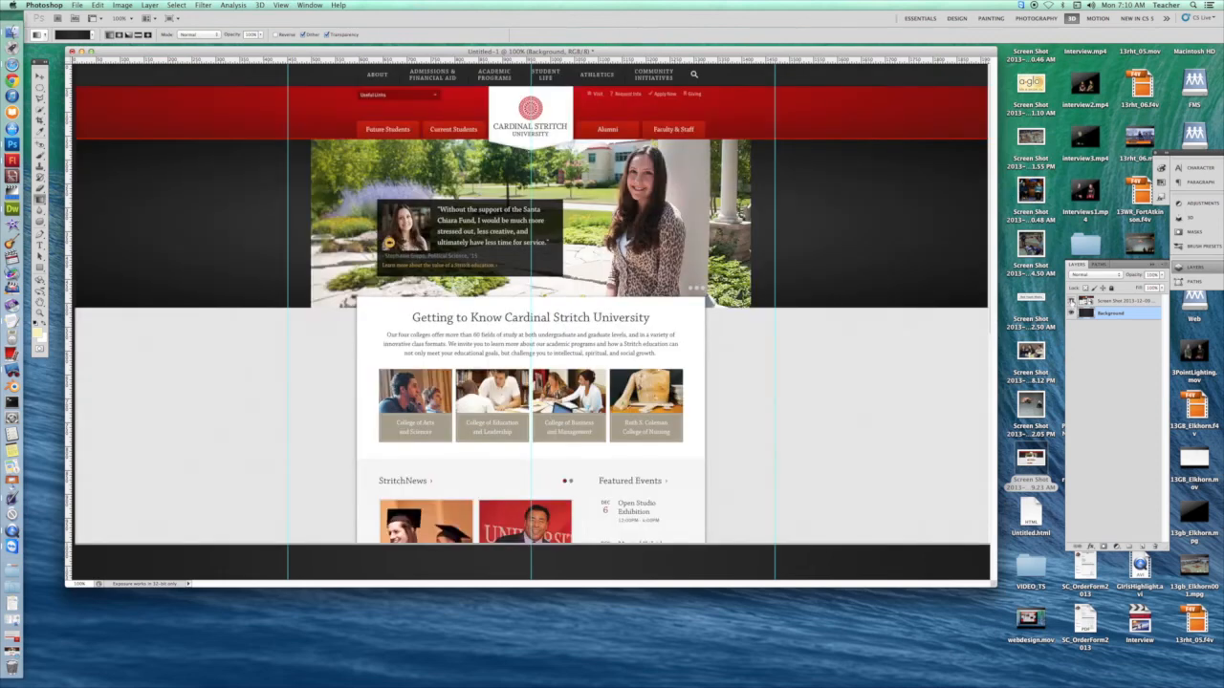
left_click(1071, 301)
left_click(1071, 302)
left_click(1142, 545)
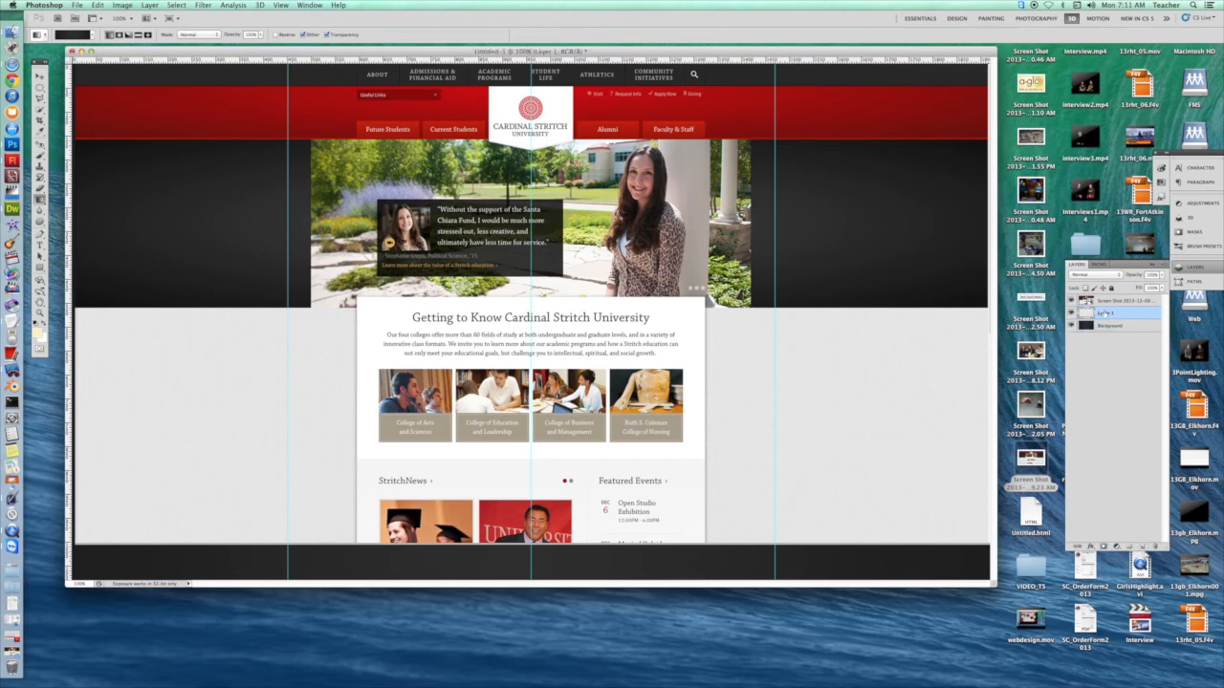